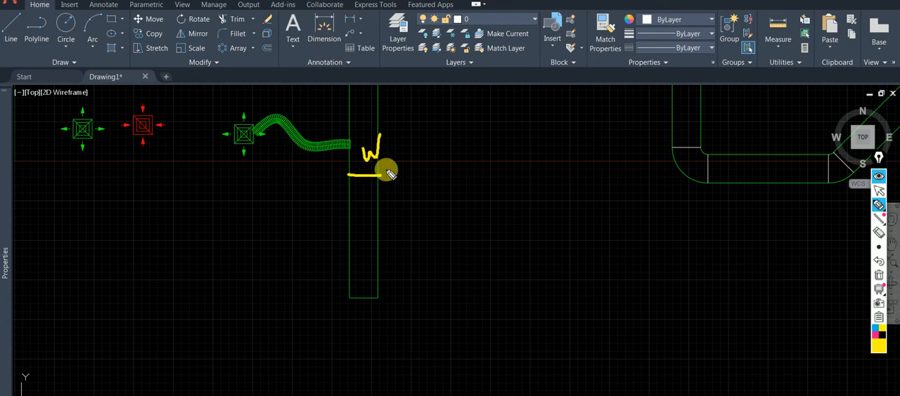
Sketch pen outlines for left and right branch ducts at the vertical duct's lower end and mark their widths.
left_click_drag(378, 296, 517, 301)
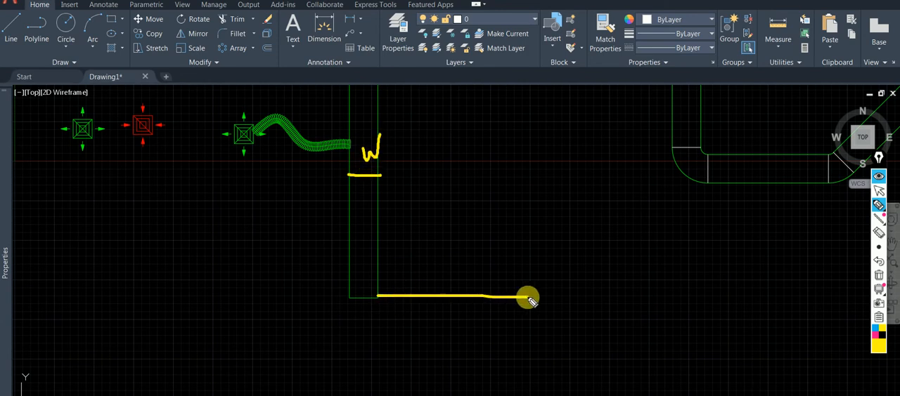
left_click_drag(349, 298, 253, 298)
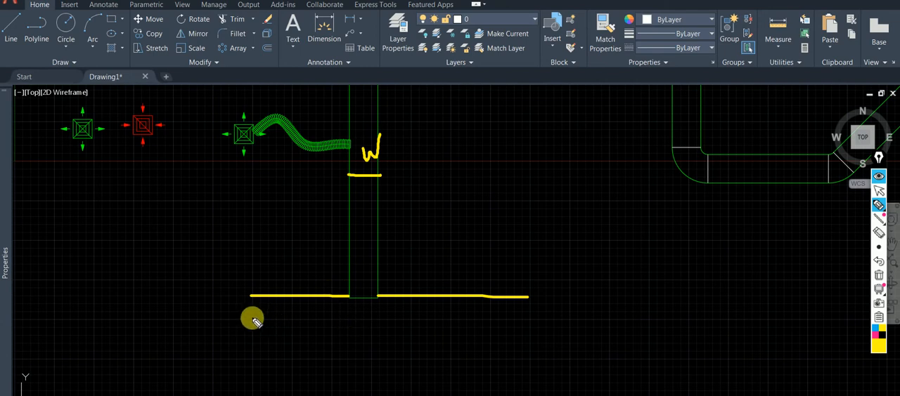
left_click_drag(259, 321, 495, 322)
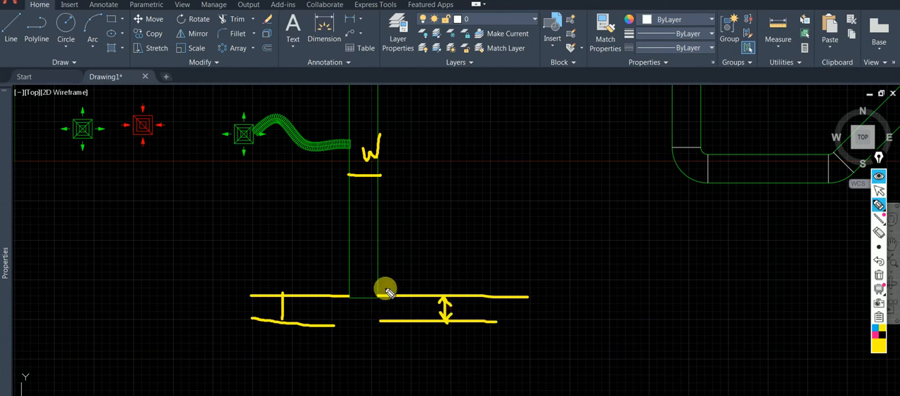
left_click(878, 247)
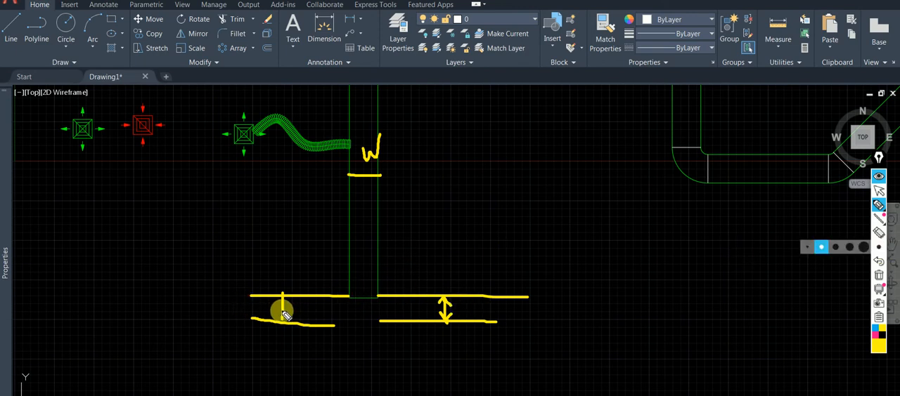
left_click(280, 311)
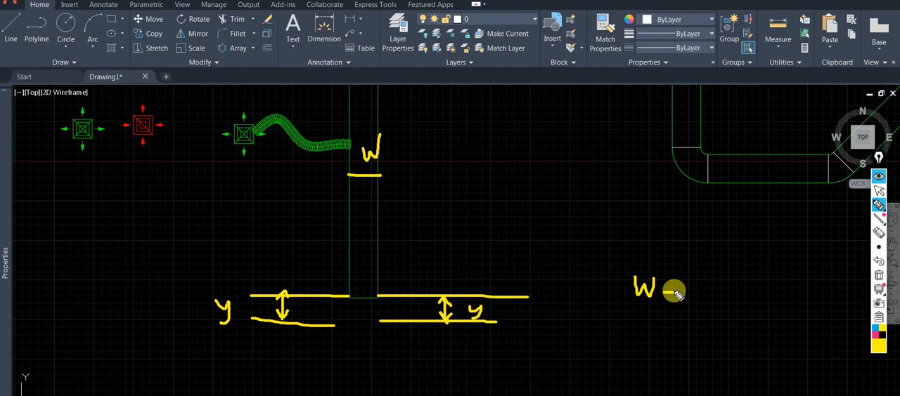
Write the width formula W = y + y with the pen beside the duct sketch.
left_click_drag(661, 285, 676, 284)
left_click_drag(661, 292, 679, 292)
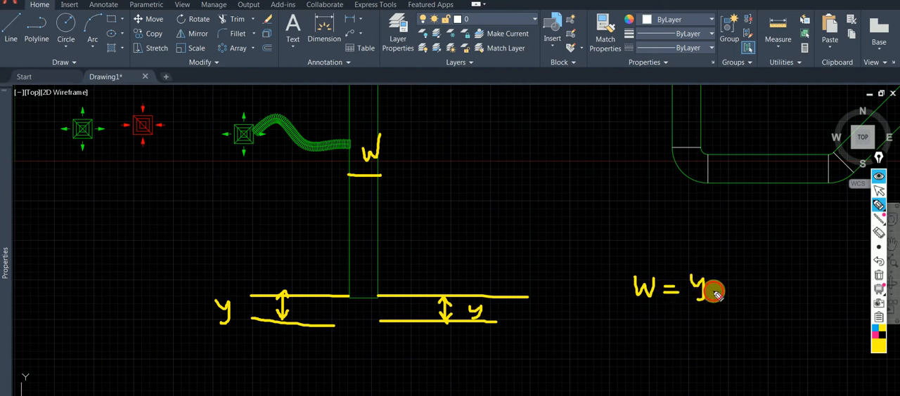
left_click_drag(742, 288, 741, 300)
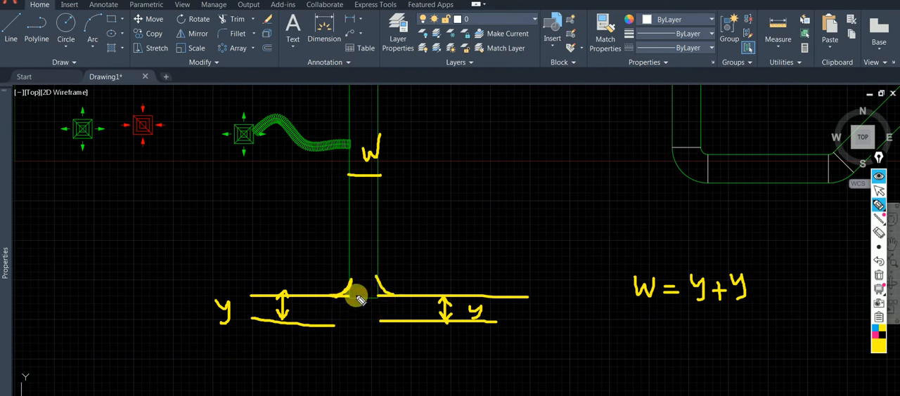
Label both sketched branch corner curves W/4 with leaders and link the label to the main duct width W.
left_click_drag(386, 280, 407, 262)
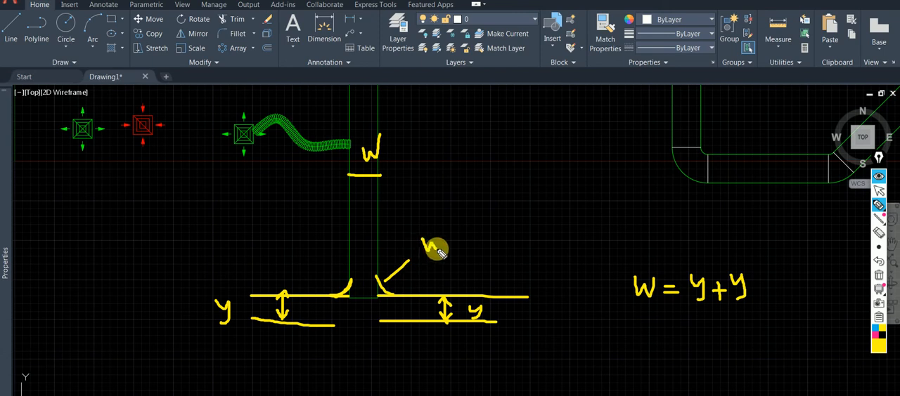
left_click_drag(456, 232, 444, 259)
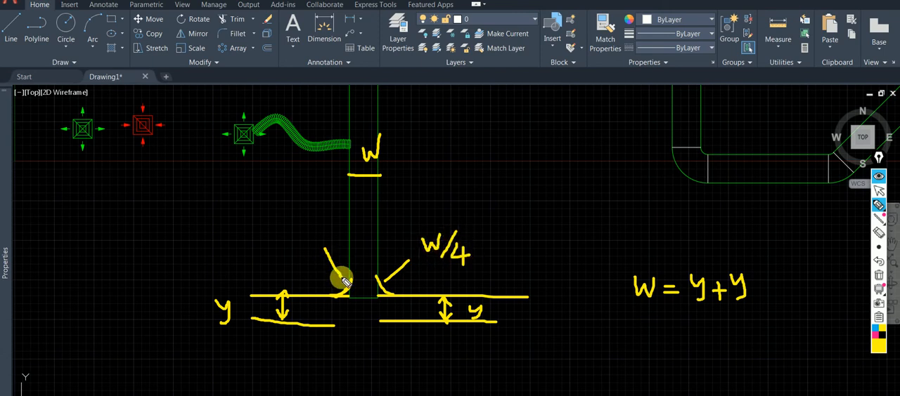
left_click_drag(347, 261, 339, 294)
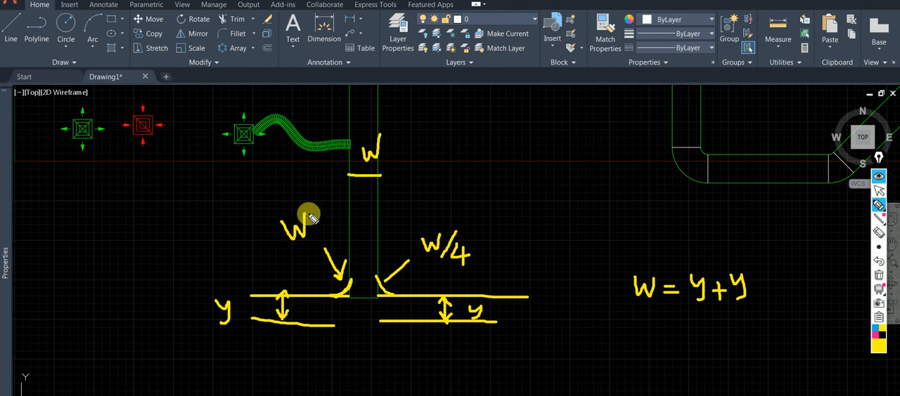
left_click_drag(314, 206, 310, 242)
left_click_drag(332, 220, 330, 240)
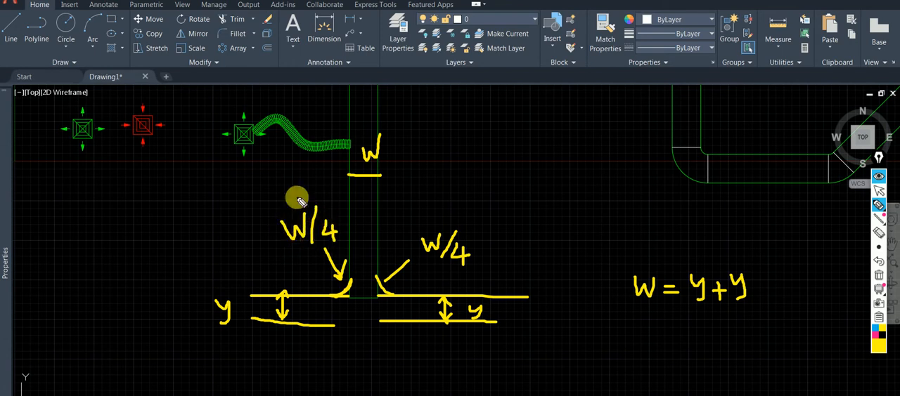
left_click_drag(297, 208, 352, 171)
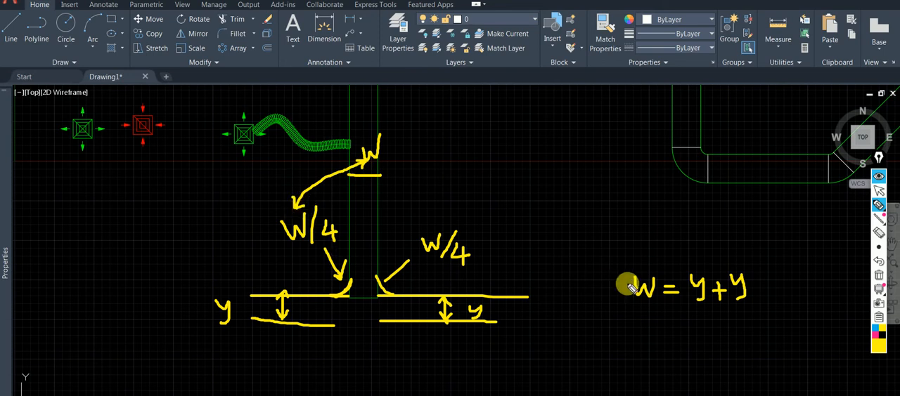
Measure the distance across the vertical duct beside the flexible duct connection.
left_click(878, 191)
left_click(778, 48)
left_click(780, 87)
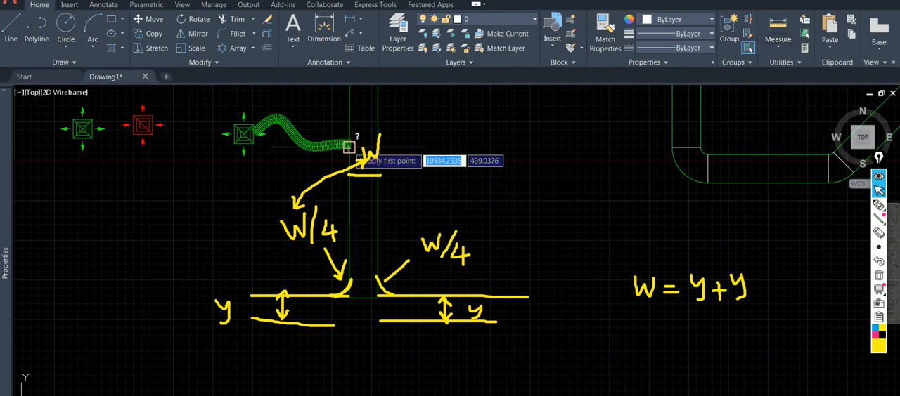
left_click(350, 139)
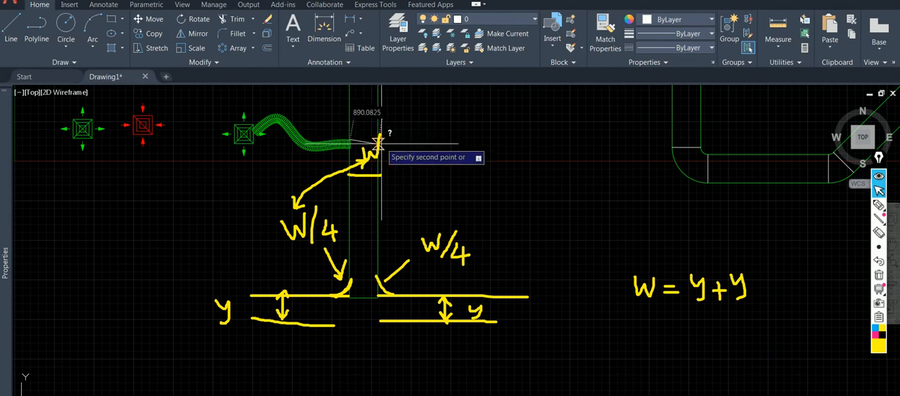
key("Escape")
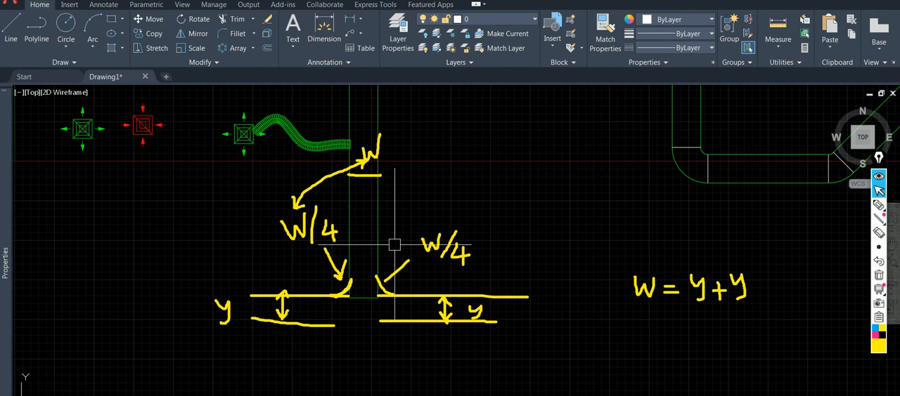
Clear all pen annotations from the screen.
mouse_move(424, 174)
middle_mouse_down()
mouse_move(431, 230)
mouse_move(428, 213)
middle_mouse_up()
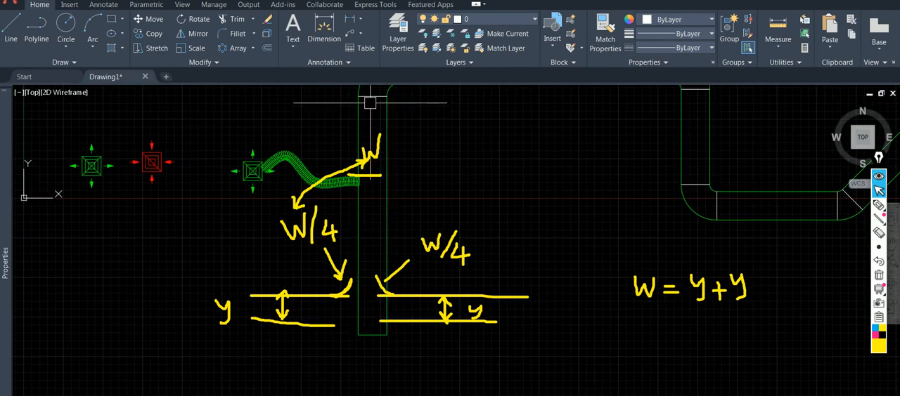
mouse_move(412, 260)
middle_mouse_down()
mouse_move(418, 249)
mouse_move(400, 234)
mouse_move(412, 227)
middle_mouse_up()
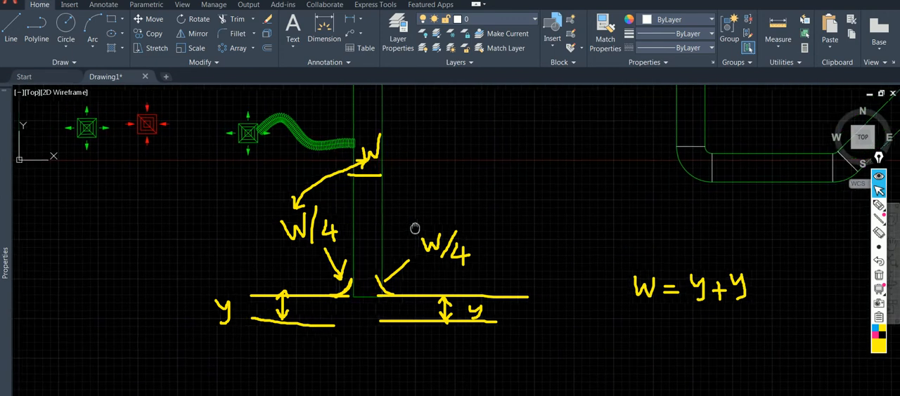
left_click(879, 277)
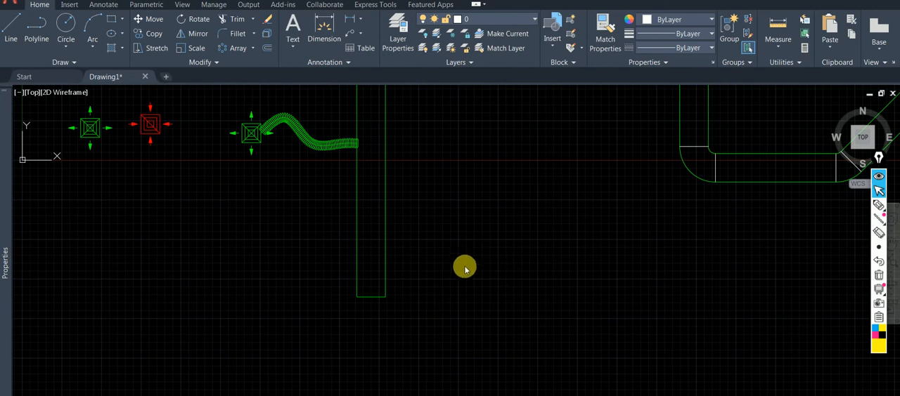
key("l")
key("Return")
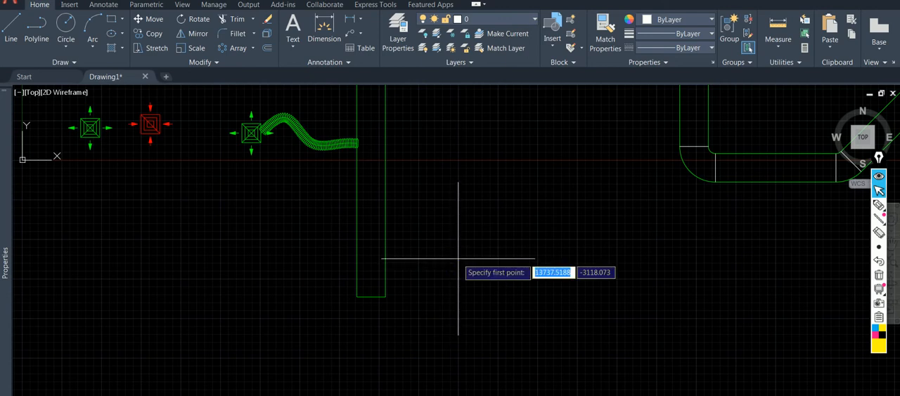
left_click(385, 297)
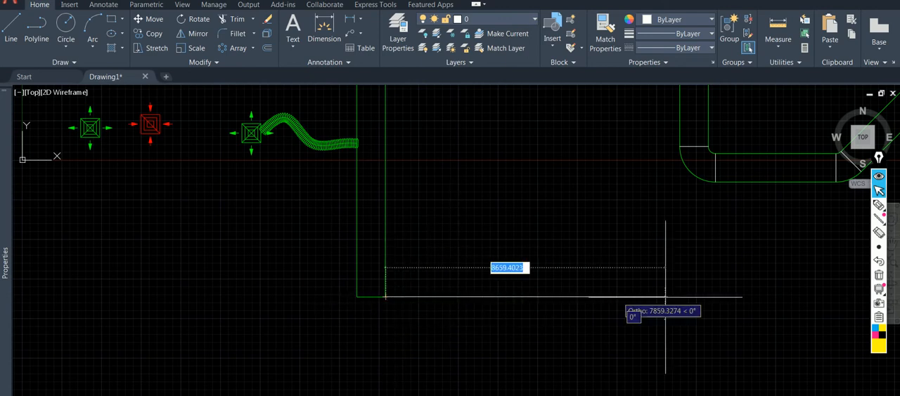
key("Escape")
Draw a horizontal line rightward from the vertical duct's lower-right corner, using Add Selected on the duct edge to keep its layer.
left_click(385, 237)
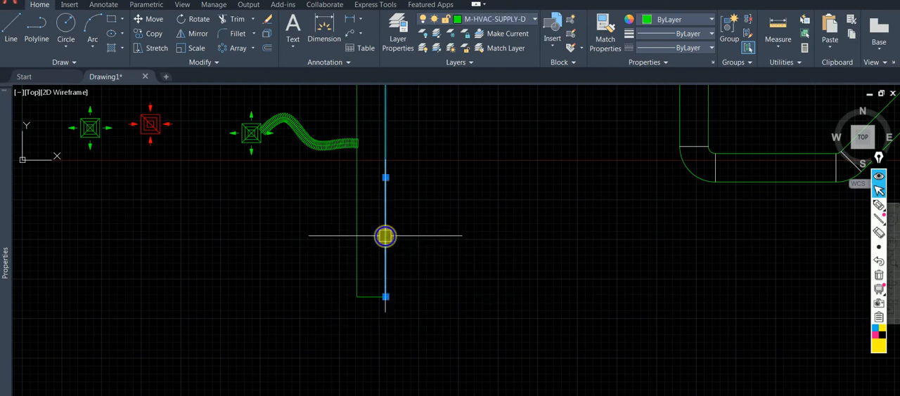
right_click(385, 237)
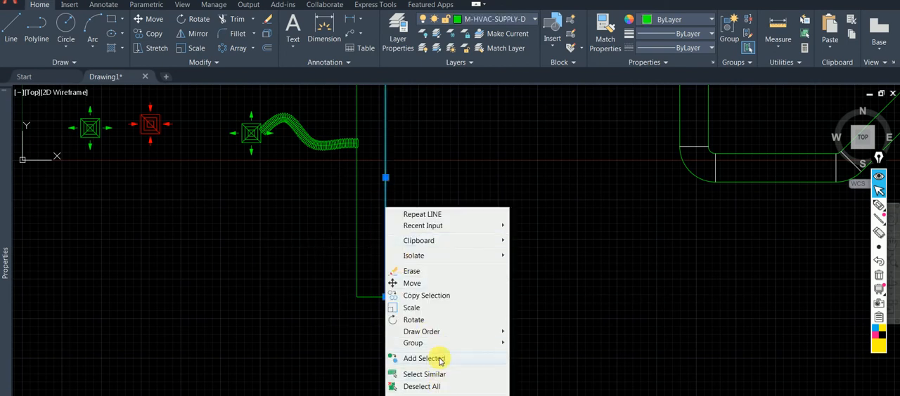
left_click(441, 360)
left_click(385, 297)
left_click(657, 296)
key("Escape")
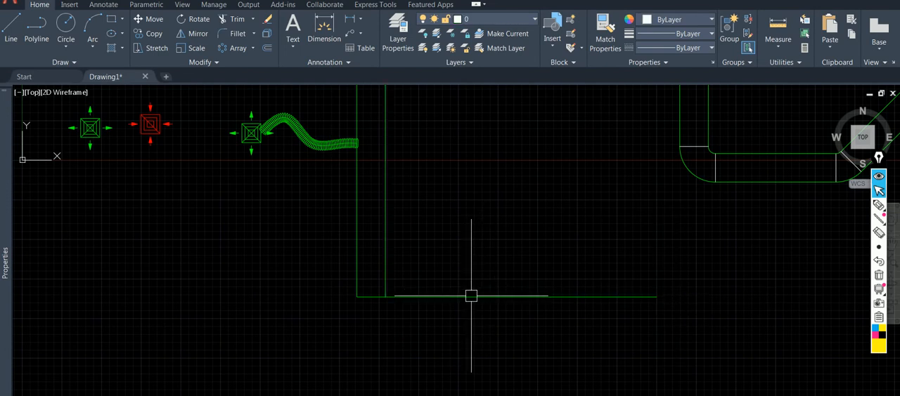
Draw a matching horizontal line leftward from the vertical duct's lower-left corner, using Add Selected on the right branch line.
left_click(471, 296)
right_click(477, 303)
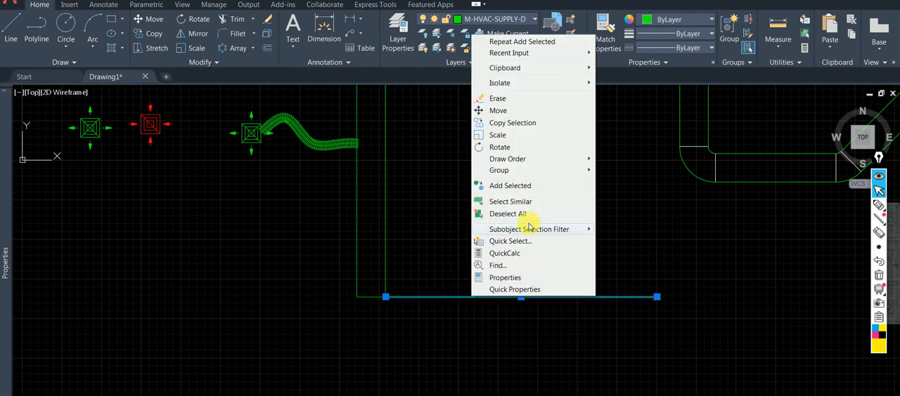
left_click(525, 187)
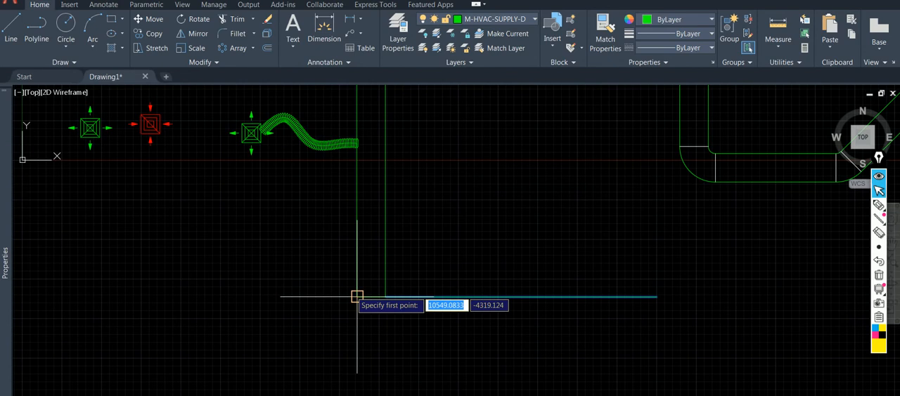
left_click(357, 296)
left_click(104, 296)
key("Escape")
Offset the left and right horizontal branch lines downward by 450.
middle_click_drag(225, 281, 224, 318)
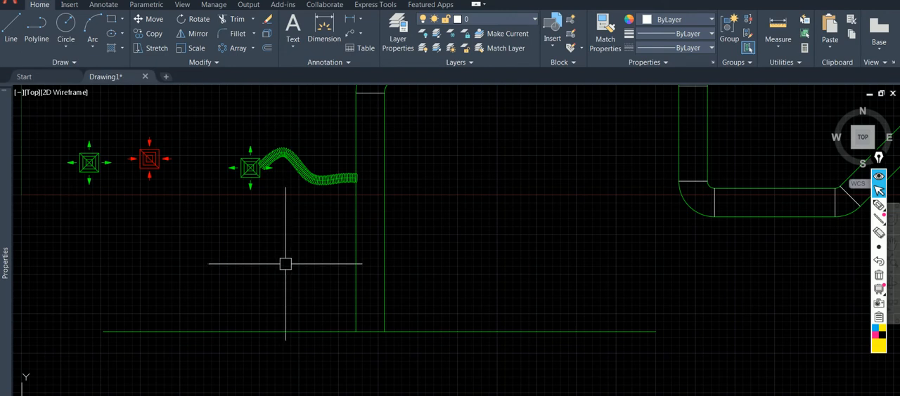
key("Return")
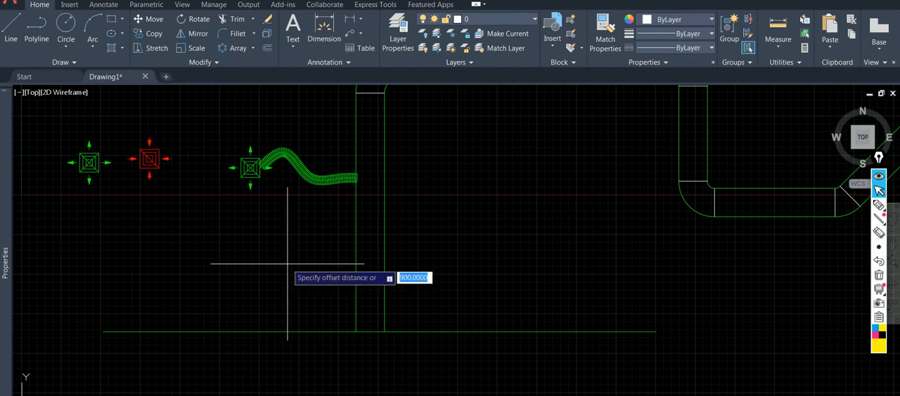
key("Return")
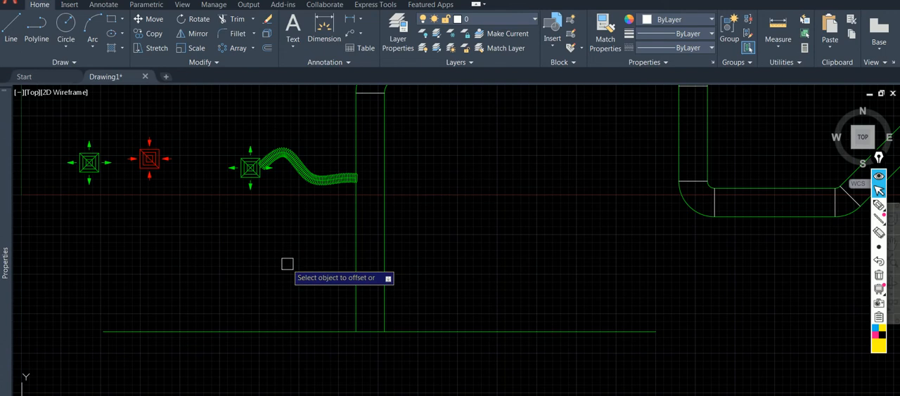
left_click(263, 331)
left_click(263, 339)
left_click(431, 332)
left_click(433, 353)
Fillet both corners between the vertical duct edges and the upper branch lines with a radius of 225.
scroll(362, 332, "up", 3)
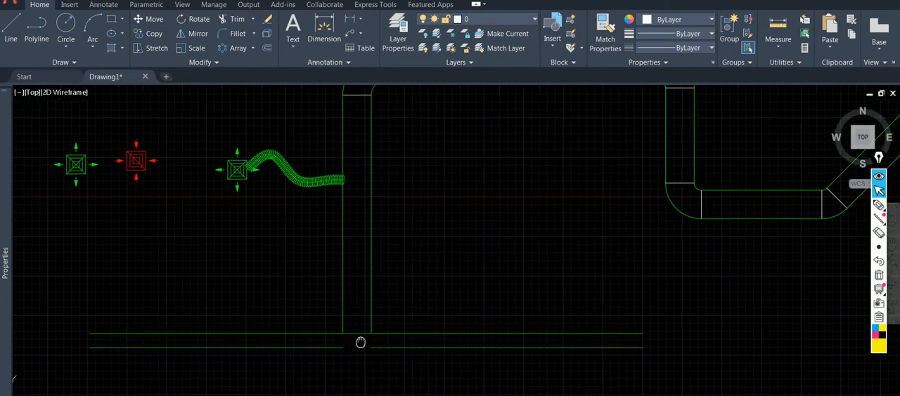
scroll(326, 334, "down", 2)
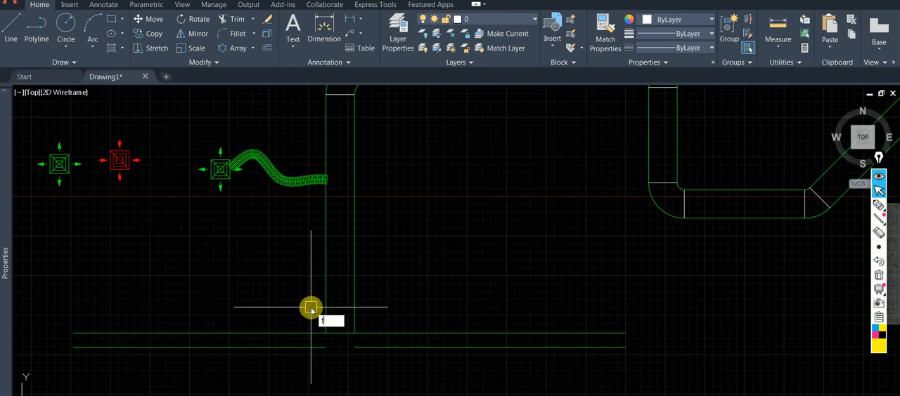
key("Return")
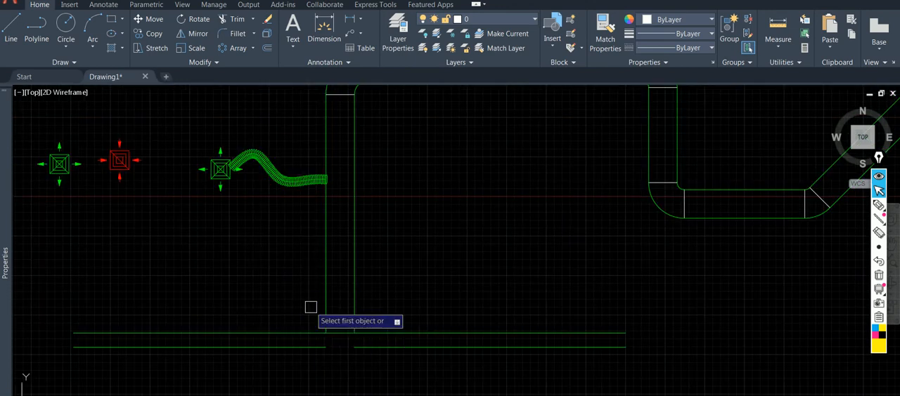
type("r")
key("Return")
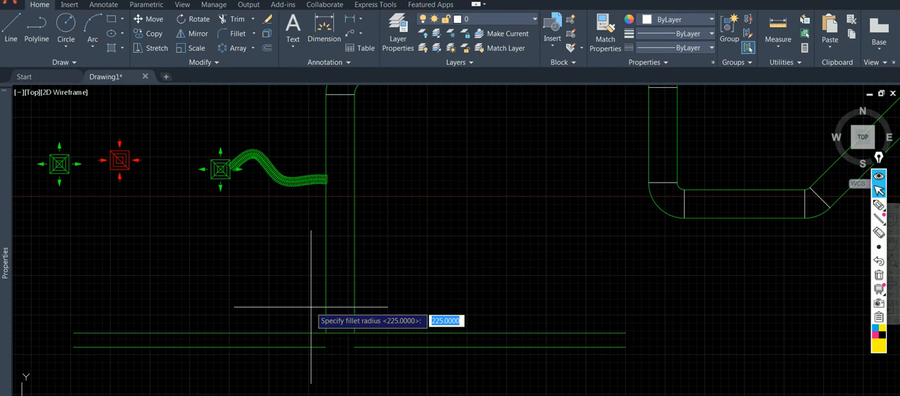
key("Return")
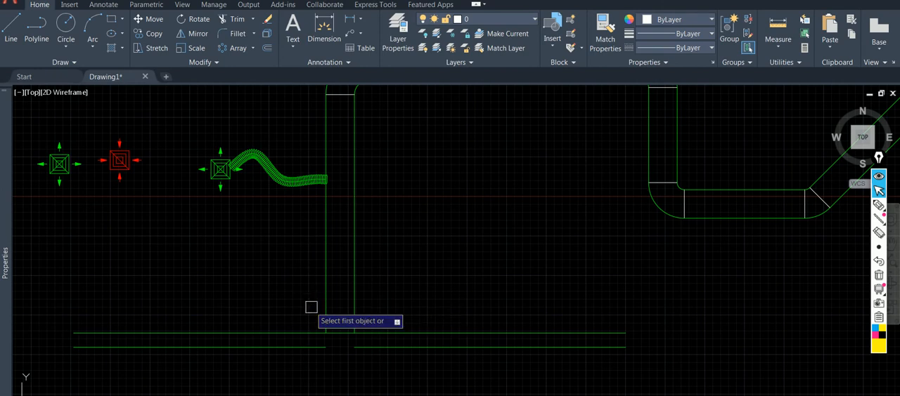
left_click(308, 333)
left_click(325, 306)
key("Return")
left_click(356, 313)
left_click(420, 333)
Erase the short line closing the vertical duct's lower end between the two filleted corners.
left_click(349, 332)
type("e")
right_click(404, 295)
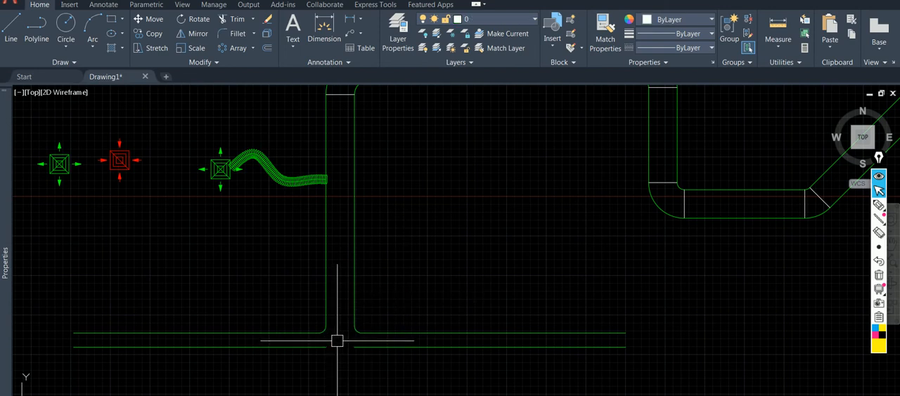
key("Return")
type("o")
key("Return")
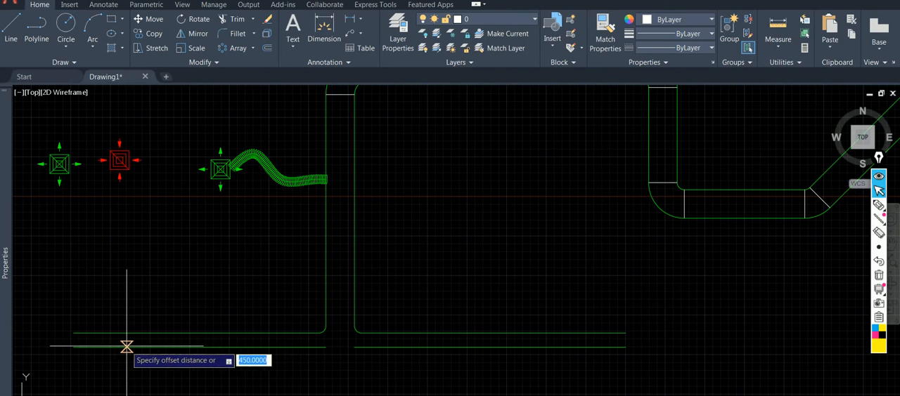
key("Return")
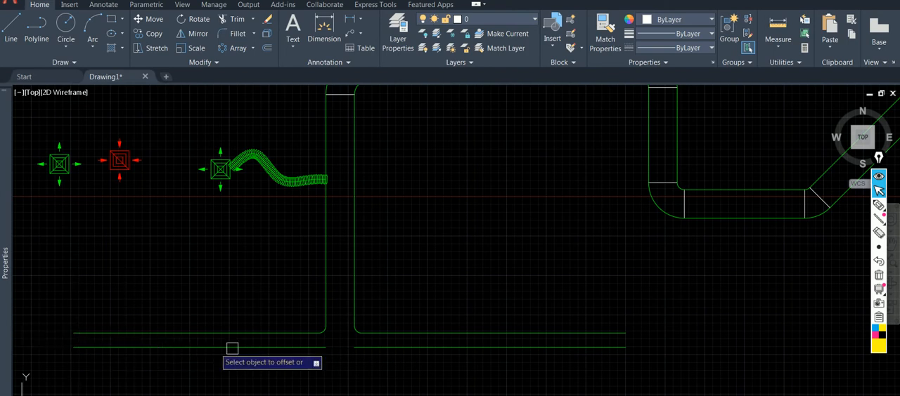
left_click(319, 331)
key("Escape")
Offset the left corner fillet arc toward the tee's centre, taking the left branch's end width as the distance.
key("Return")
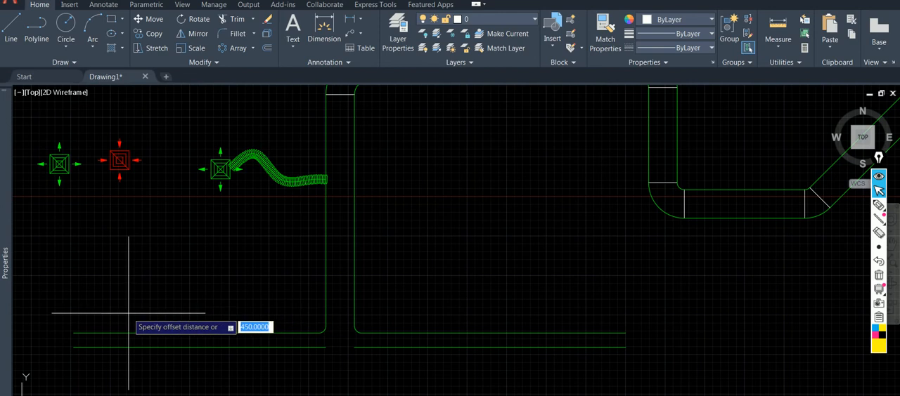
left_click(74, 347)
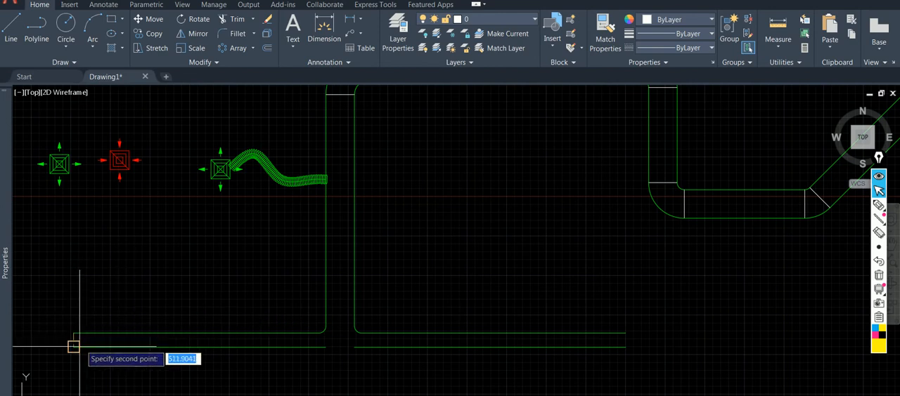
left_click(74, 333)
scroll(338, 345, "up", 5)
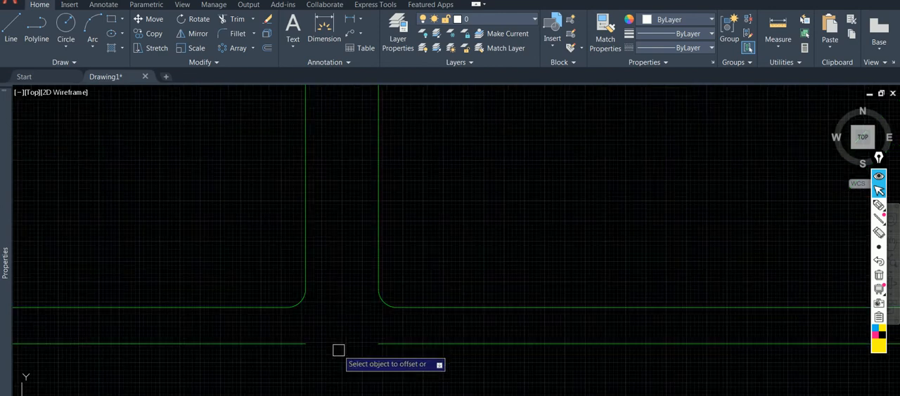
left_click(280, 277)
left_click(331, 315)
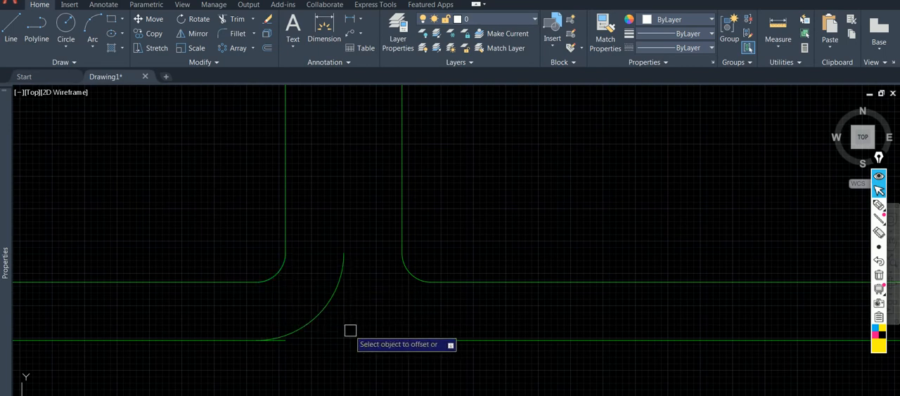
Offset the right corner fillet arc by 450 toward the tee's centre so it meets the left offset arc.
key("Return")
key("Return")
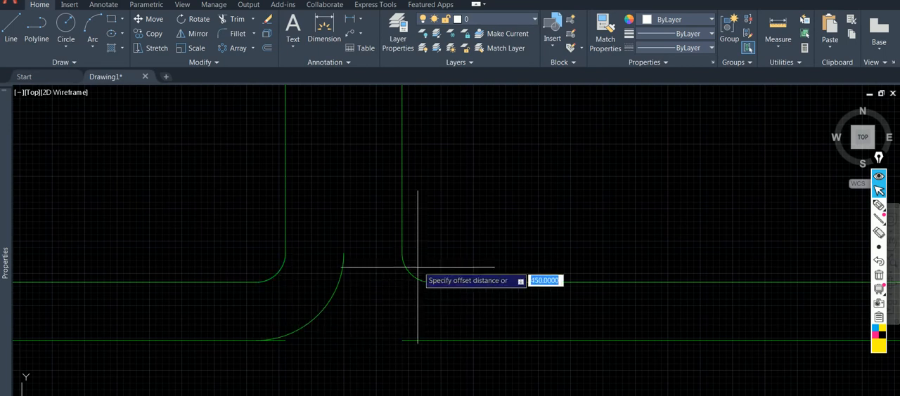
key("Return")
left_click(412, 273)
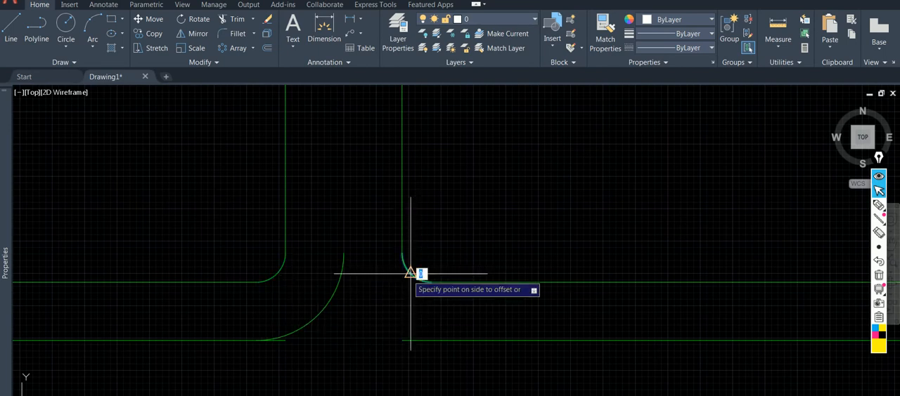
left_click(377, 315)
Trim the overhanging inner ends of both lower branch lines back to the two curved splitter arcs.
key("Return")
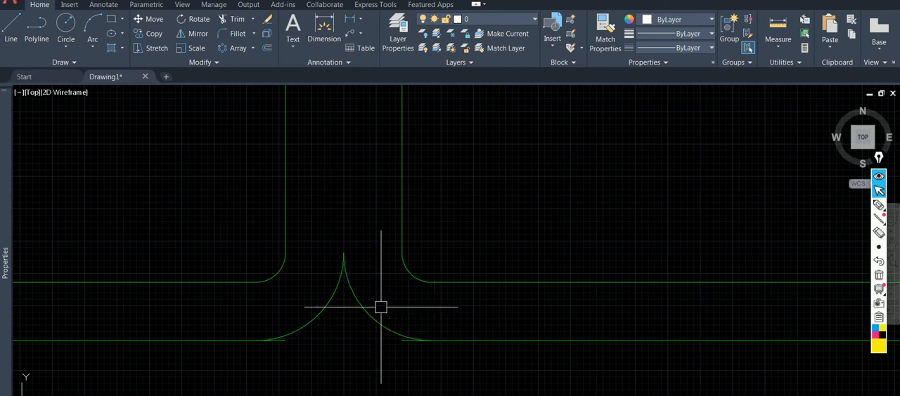
type("tr")
key("Return")
scroll(291, 344, "up", 4)
left_click(274, 333)
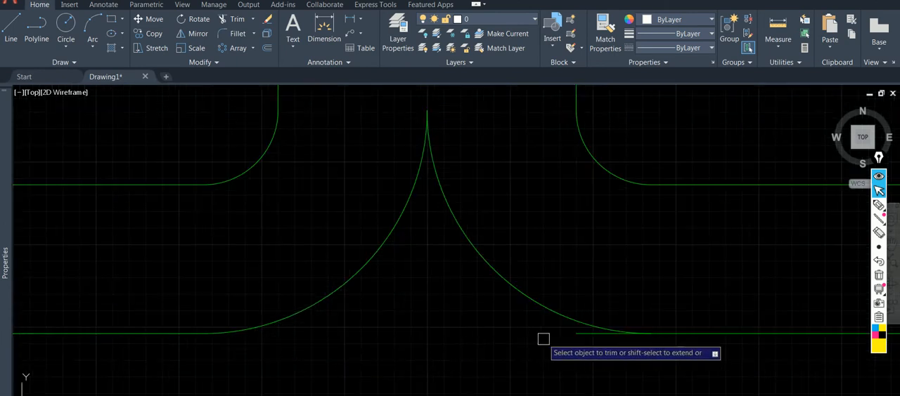
left_click(574, 334)
scroll(532, 377, "down", 2)
scroll(504, 237, "down", 4)
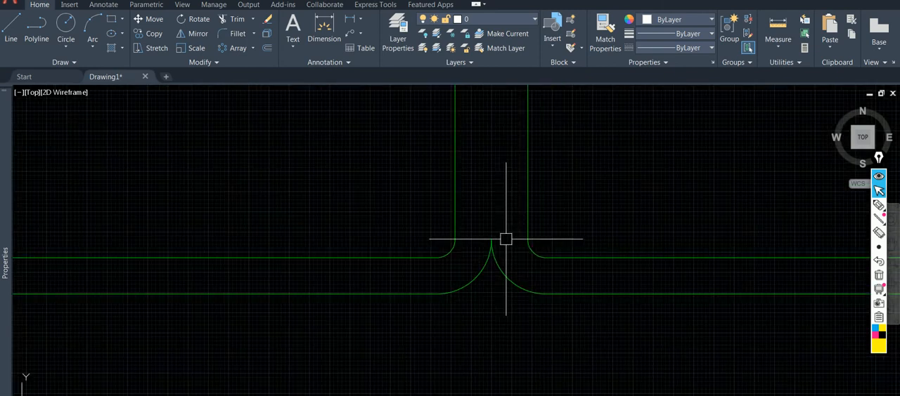
Draw a horizontal joint line across the vertical duct through the point where the two splitter arcs meet.
key("Return")
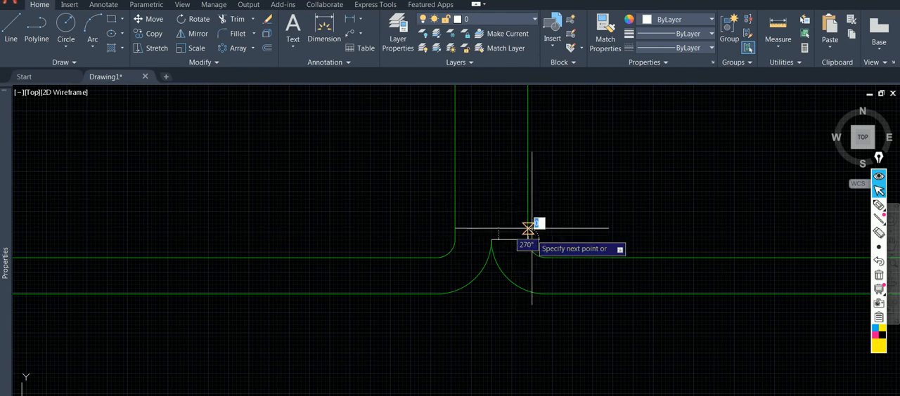
left_click(491, 239)
left_click(456, 240)
key("Escape")
scroll(464, 232, "down", 4)
mouse_move(527, 225)
middle_mouse_down()
mouse_move(442, 255)
mouse_move(420, 252)
mouse_move(418, 265)
middle_mouse_up()
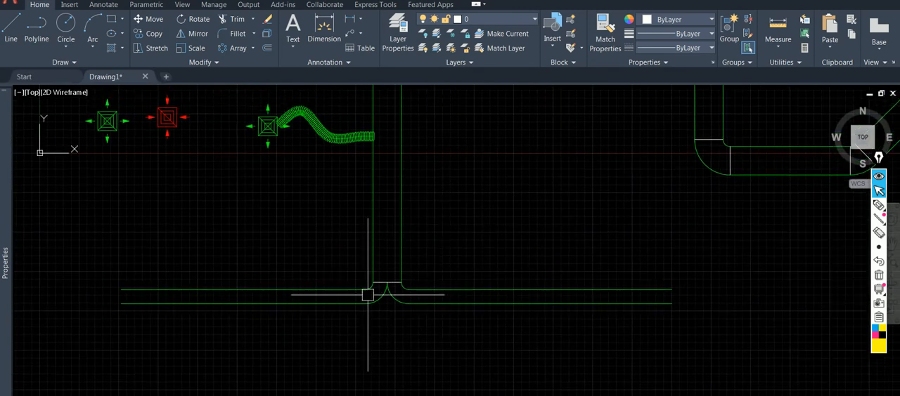
scroll(373, 297, "up", 2)
scroll(436, 279, "down", 2)
middle_click_drag(440, 277, 428, 275)
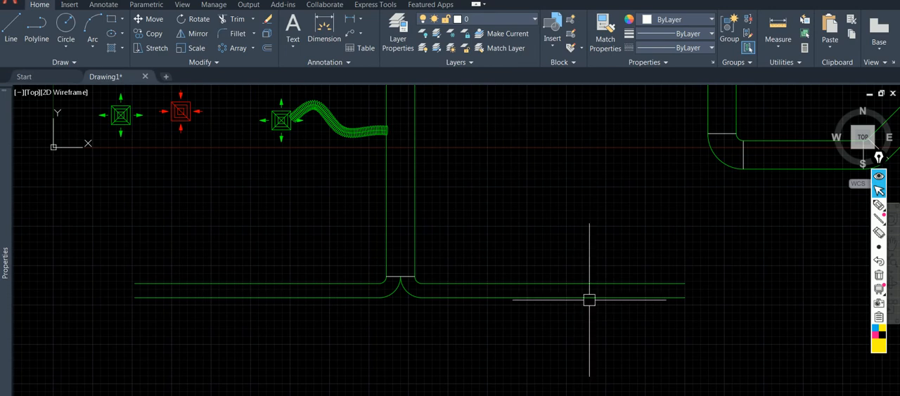
middle_click_drag(586, 316, 522, 317)
left_click(391, 255)
left_click(311, 219)
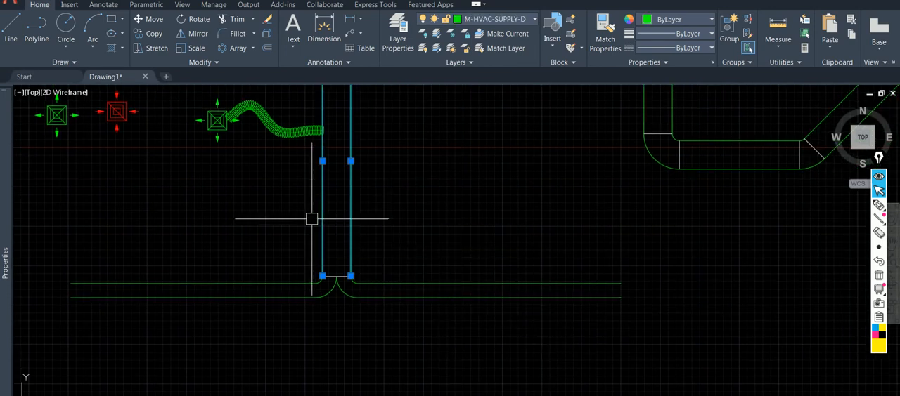
left_click(144, 32)
left_click(346, 181)
middle_click_drag(456, 187, 352, 188)
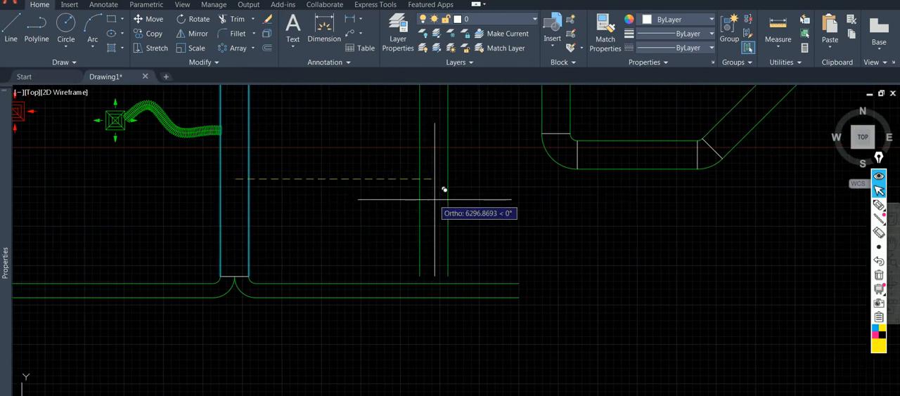
scroll(434, 194, "down", 2)
middle_click_drag(675, 257, 378, 261)
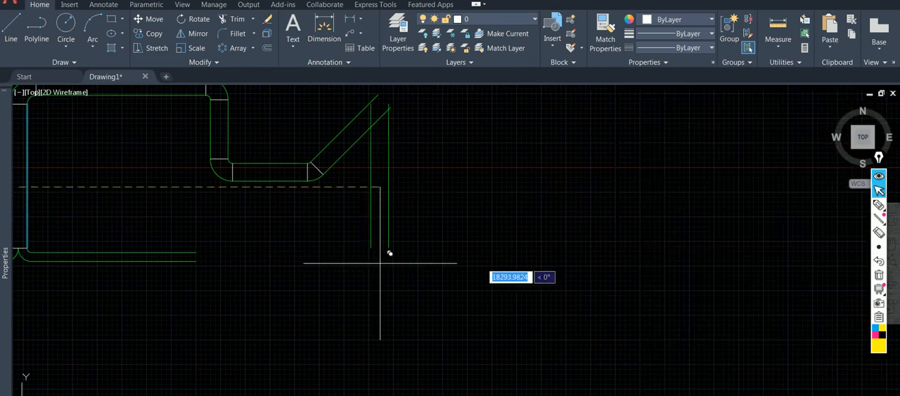
key("Escape")
Draw a horizontal line rightward from the open upper end of the diagonal duct's lower edge.
middle_click_drag(462, 239, 421, 334)
key("Return")
left_click(351, 203)
left_click(502, 203)
key("Escape")
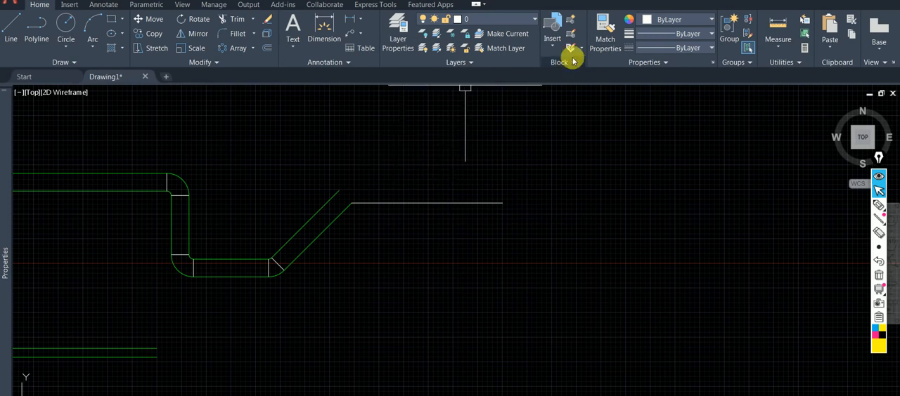
Match the new horizontal line's properties to the diagonal duct's lower edge line.
left_click(604, 33)
left_click(337, 217)
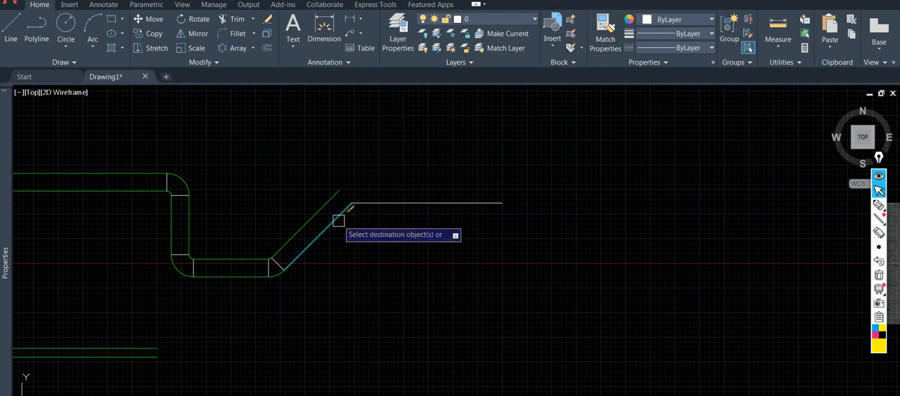
left_click(401, 203)
key("Return")
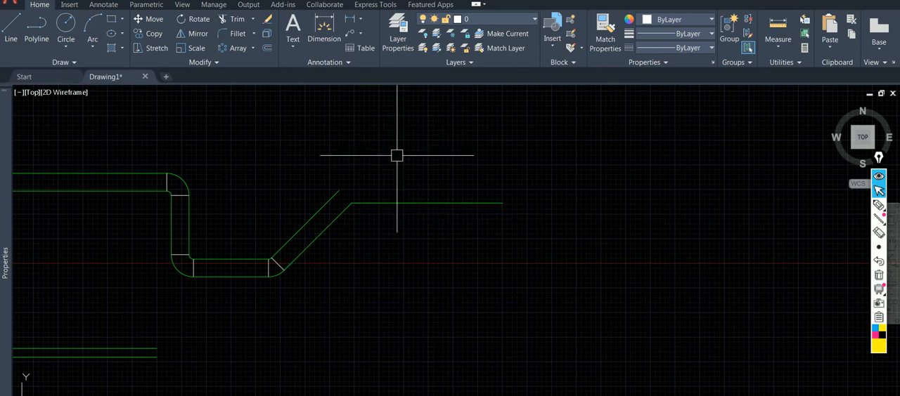
Fillet the corner between the diagonal duct's lower edge and the new horizontal line with a radius of 225.
key("Return")
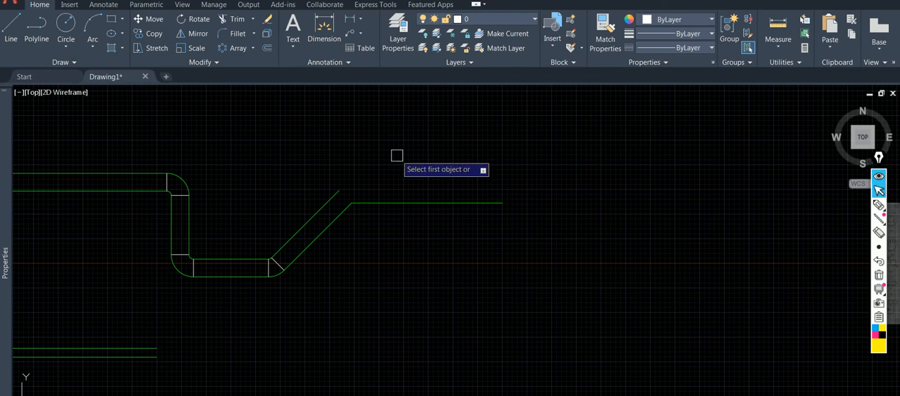
type("r")
key("Return")
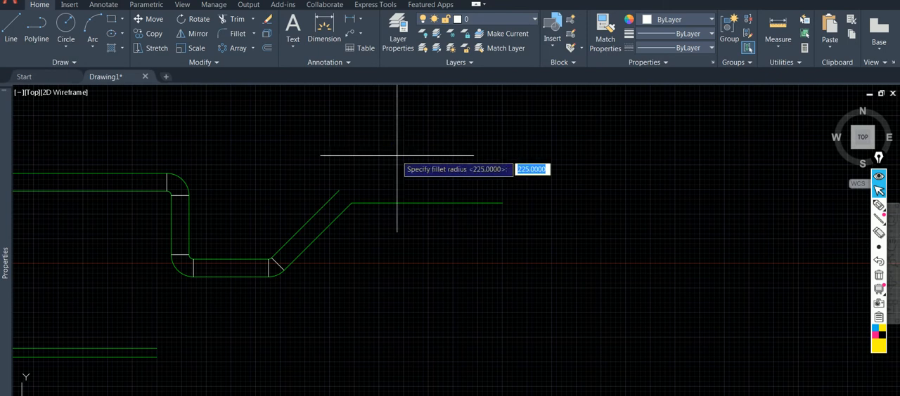
key("Return")
left_click(341, 213)
left_click(373, 206)
Offset the new fillet arc and horizontal line upward by the 900 duct width picked across the diagonal duct's joint line.
type("o")
key("Return")
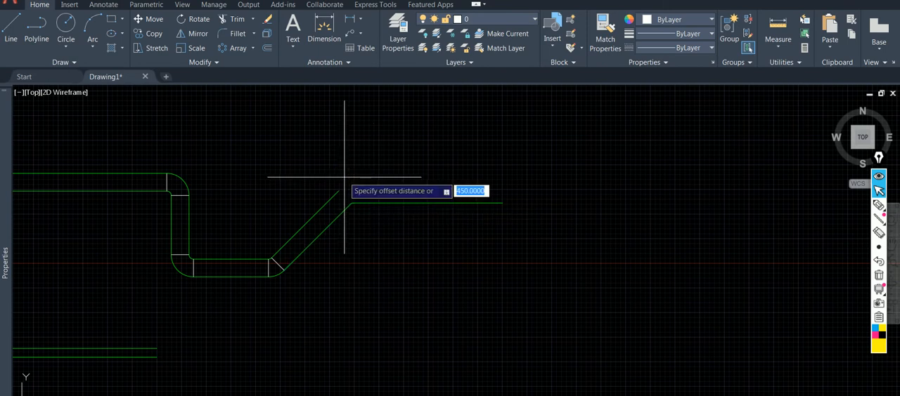
scroll(345, 177, "up", 2)
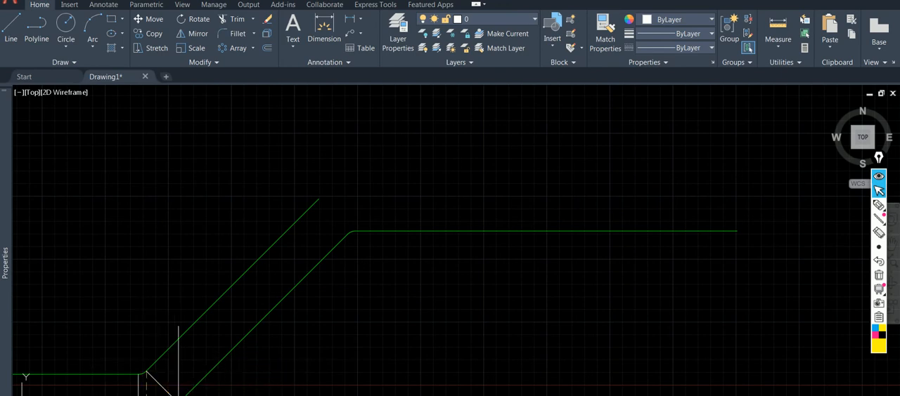
left_click(178, 395)
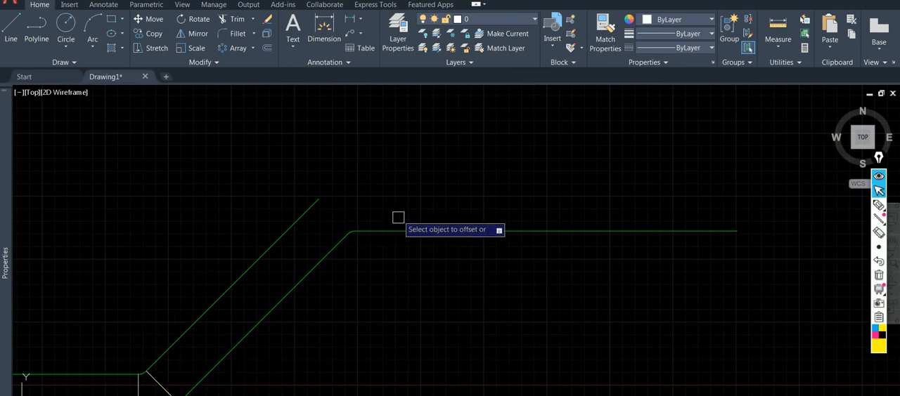
left_click(351, 235)
left_click(346, 170)
left_click(450, 229)
left_click(469, 162)
key("Escape")
Draw a vertical line upward from the open right end of the horizontal duct's upper edge.
scroll(379, 206, "down", 2)
middle_click_drag(380, 206, 299, 209)
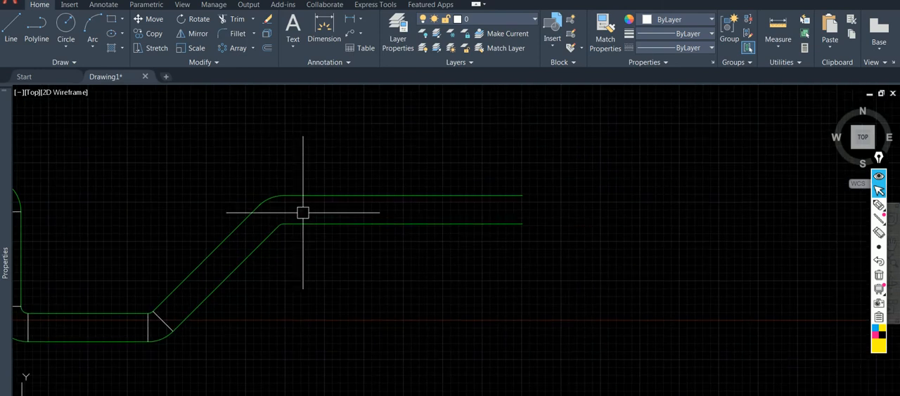
scroll(508, 229, "down", 2)
mouse_move(507, 230)
middle_mouse_down()
mouse_move(628, 195)
mouse_move(583, 211)
middle_mouse_up()
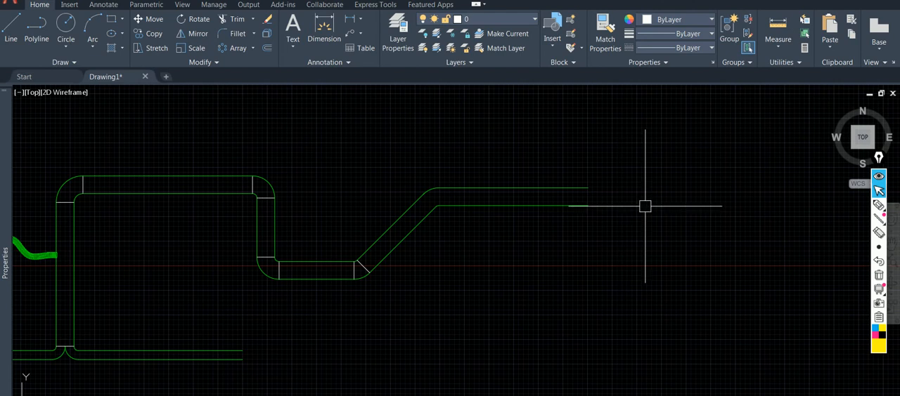
key("Return")
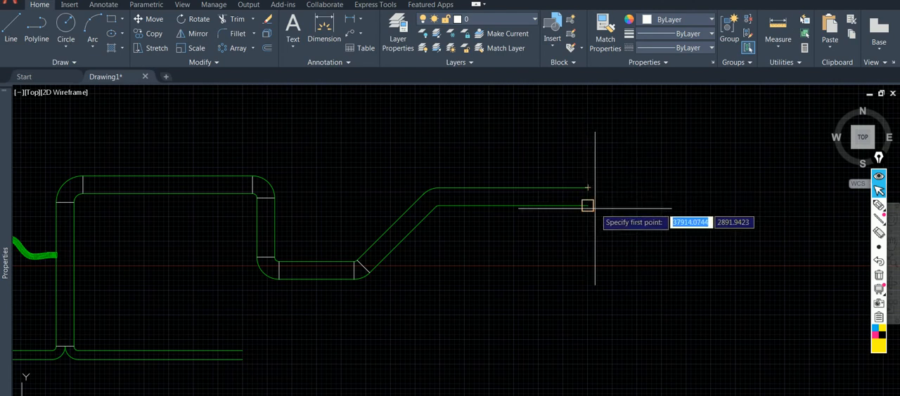
left_click(588, 188)
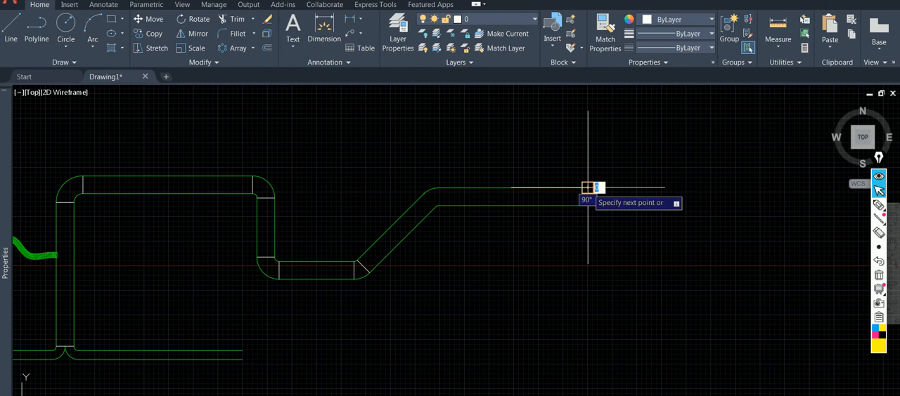
middle_click_drag(612, 147, 510, 235)
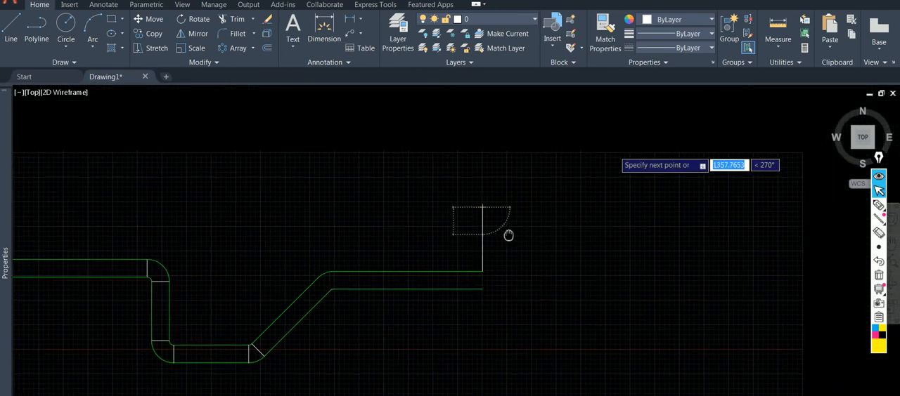
left_click(482, 134)
key("Escape")
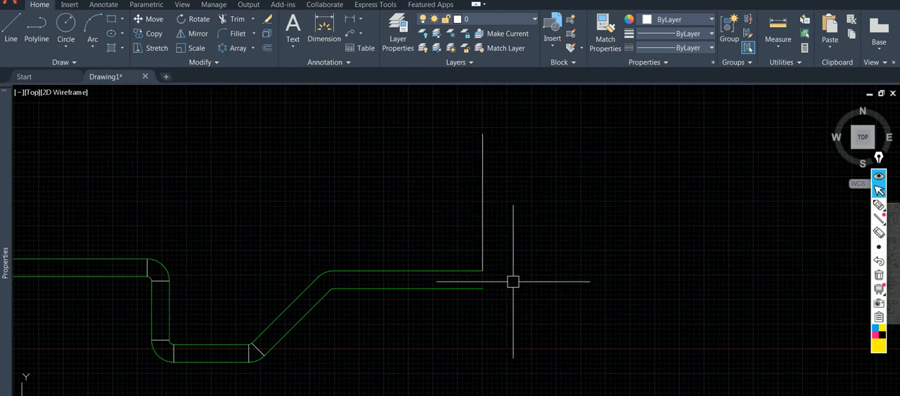
Fillet the corner between the horizontal duct's upper edge and the new vertical line with a radius of 225.
type("f")
key("Return")
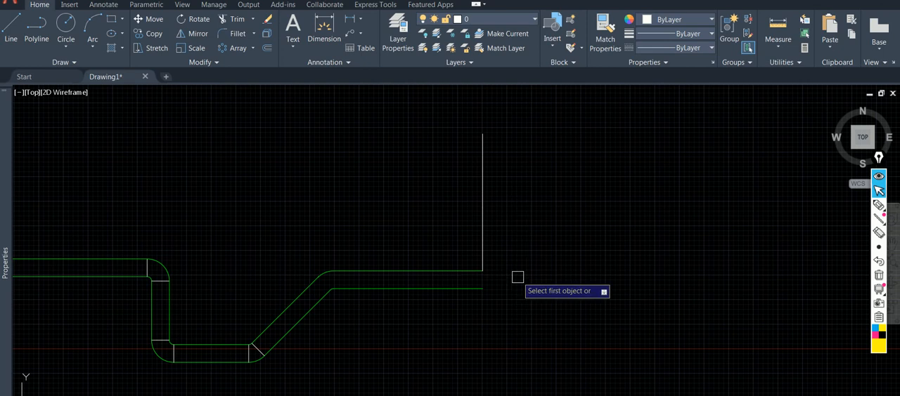
type("r")
key("Return")
Offset the new corner arc and vertical line outward by 900 to form the elbow's outer edge.
key("Return")
left_click(462, 271)
left_click(484, 245)
key("o")
key("Return")
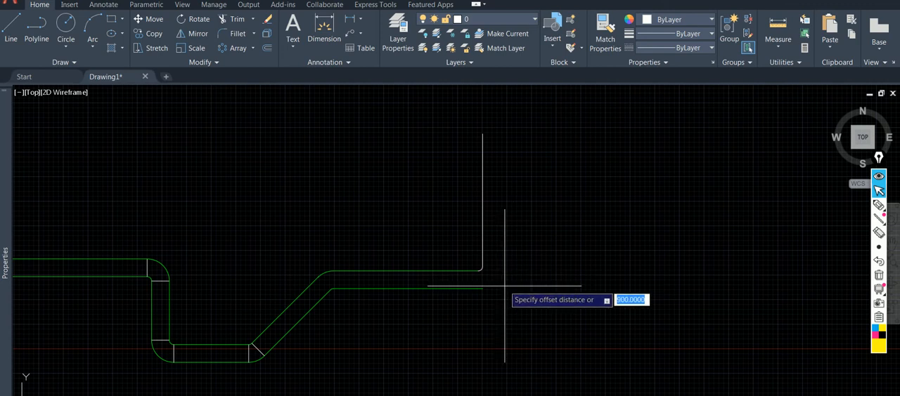
scroll(504, 286, "up", 3)
key("Return")
left_click(457, 241)
left_click(551, 281)
left_click(470, 191)
left_click(503, 188)
scroll(544, 269, "down", 2)
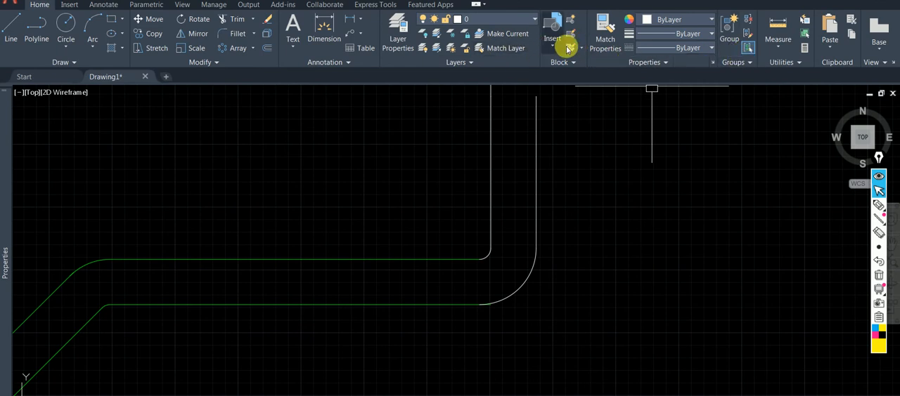
Match the properties of the new elbow arcs and vertical lines to the green horizontal duct line.
left_click(604, 49)
left_click(414, 260)
left_click(626, 287)
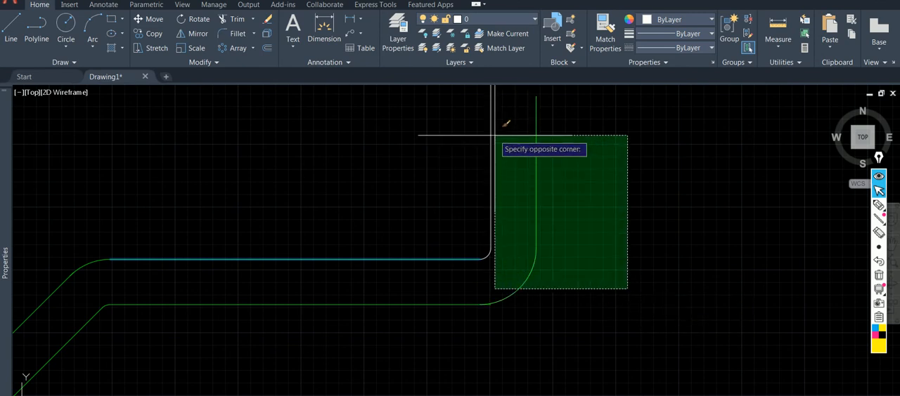
left_click(487, 134)
key("Return")
scroll(511, 306, "up", 5)
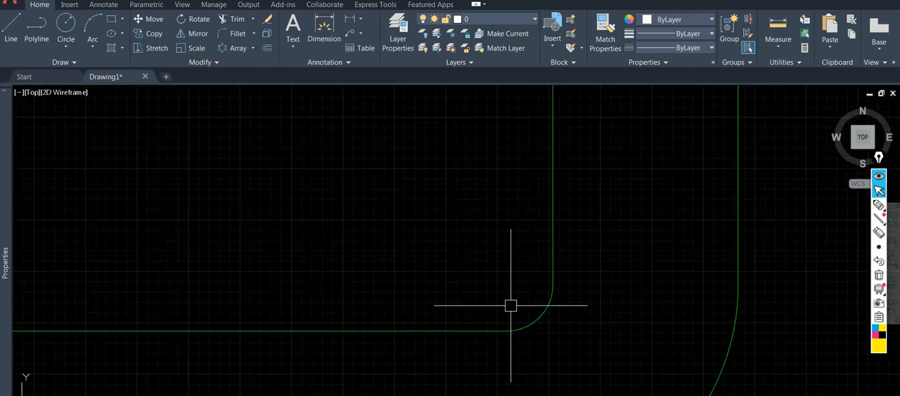
Trim the short stub of the horizontal duct's lower line that overruns the elbow's outer arc.
scroll(511, 307, "down", 7)
type("t")
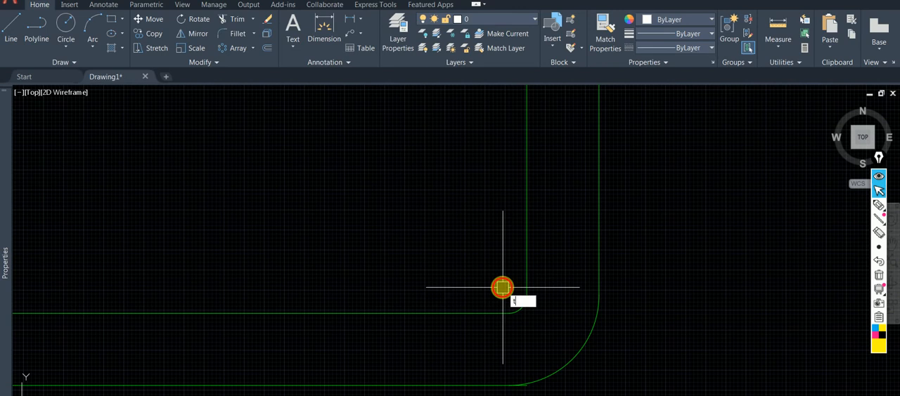
type("r")
key("Return")
scroll(500, 373, "up", 3)
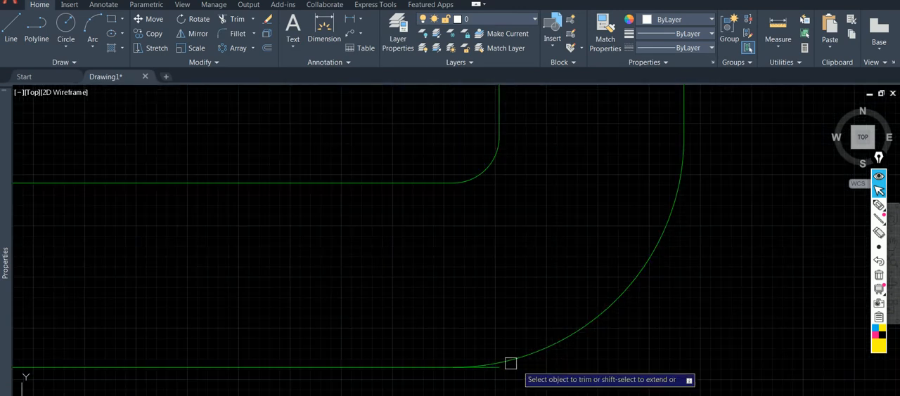
left_click(494, 369)
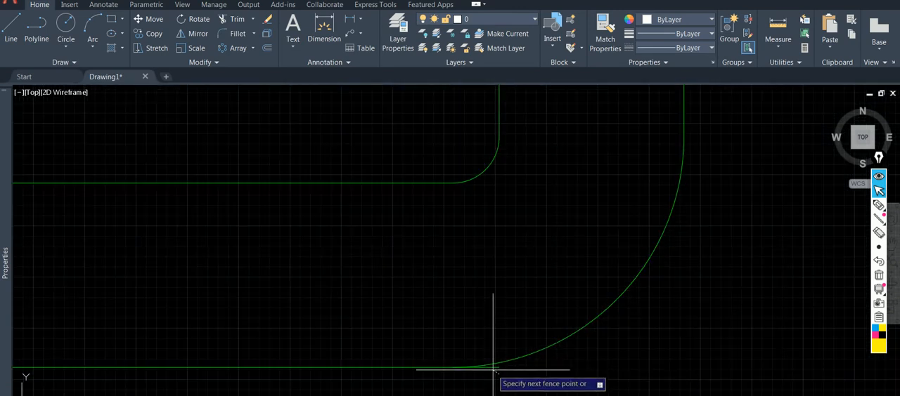
left_click(494, 365)
scroll(518, 373, "down", 2)
scroll(478, 252, "up", 6)
scroll(500, 255, "up", 2)
scroll(513, 283, "down", 8)
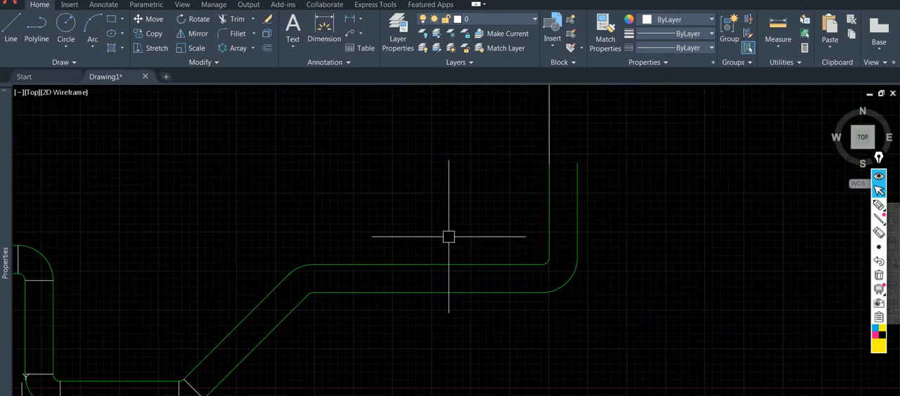
Draw joint lines across the duct at both ends of the new elbow, one vertical and one horizontal.
key("Escape")
key("l")
key("space")
left_click(542, 265)
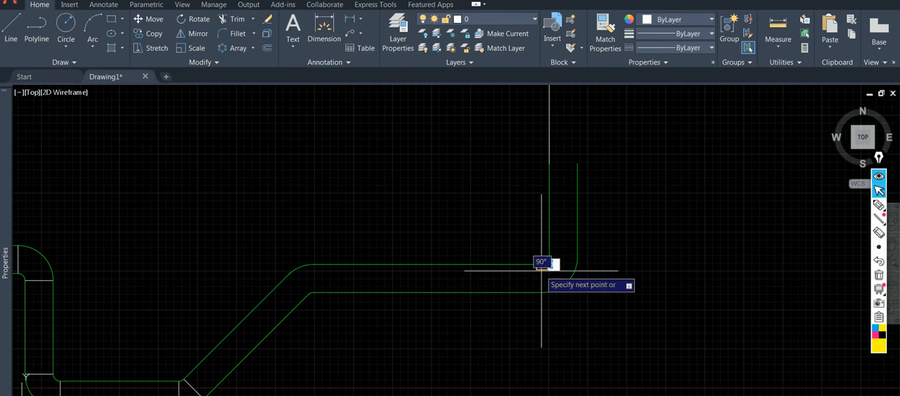
left_click(542, 292)
key("Escape")
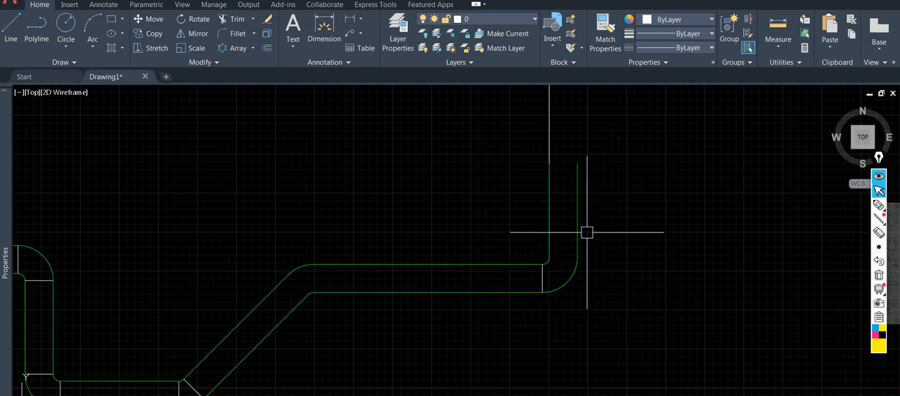
key("l")
key("space")
left_click(577, 258)
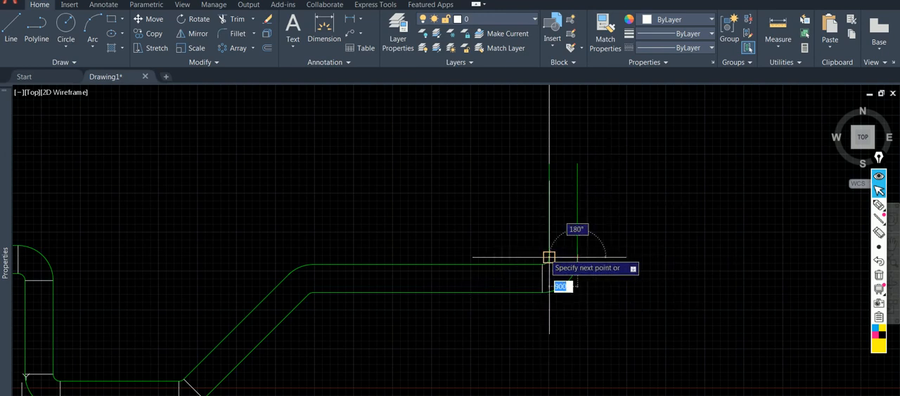
Delete the leftover white vertical line extending above the vertical duct's inner edge.
scroll(582, 225, "down", 2)
middle_click_drag(586, 217, 584, 258)
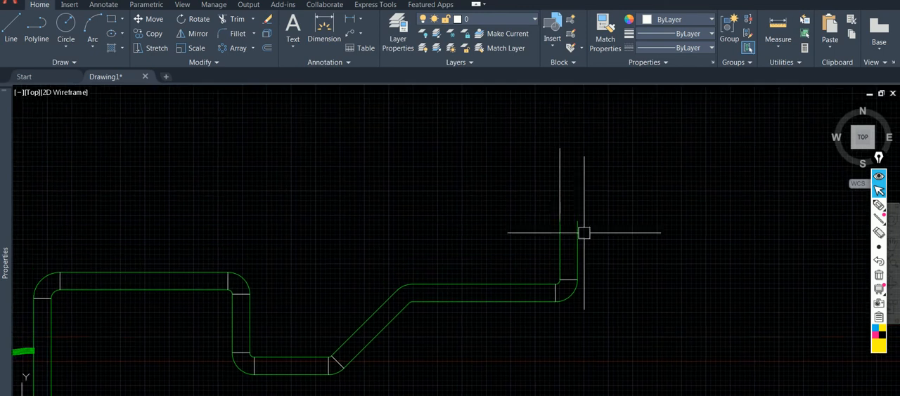
left_click(560, 173)
key("Delete")
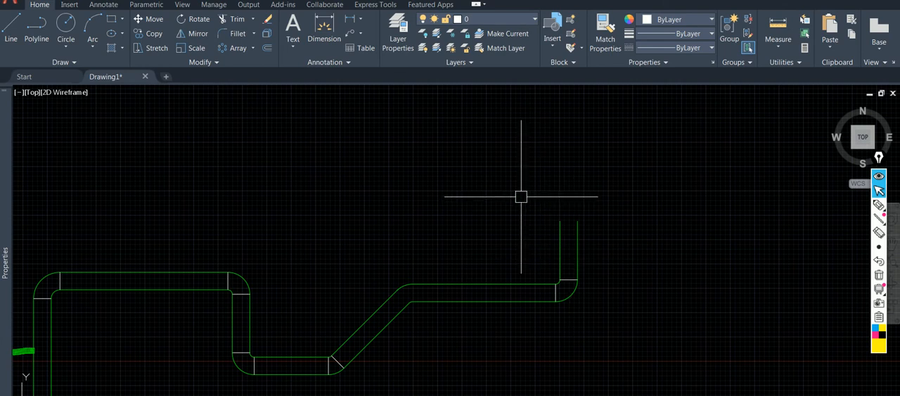
Draw horizontal branch lines outward from the vertical duct's two upper ends, one leftward and one rightward.
key("Return")
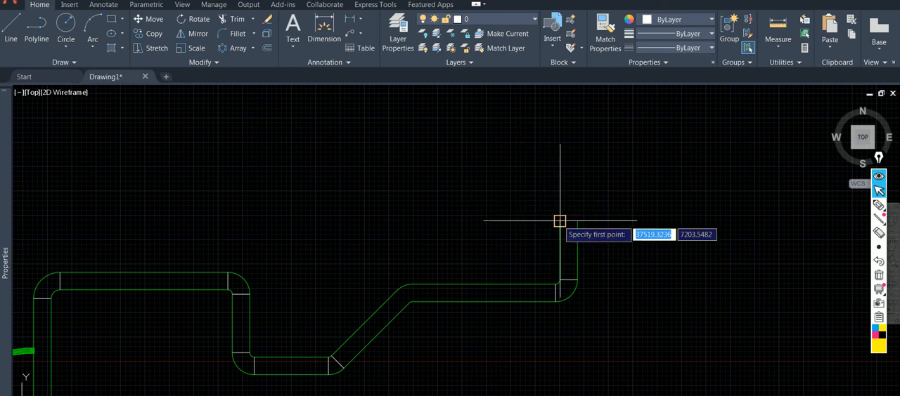
left_click(561, 220)
left_click(492, 220)
key("Return")
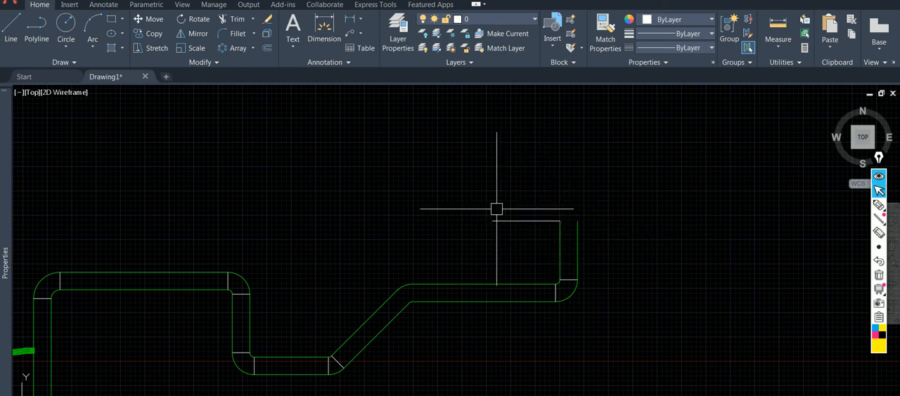
key("Return")
left_click(578, 221)
left_click(695, 222)
key("Return")
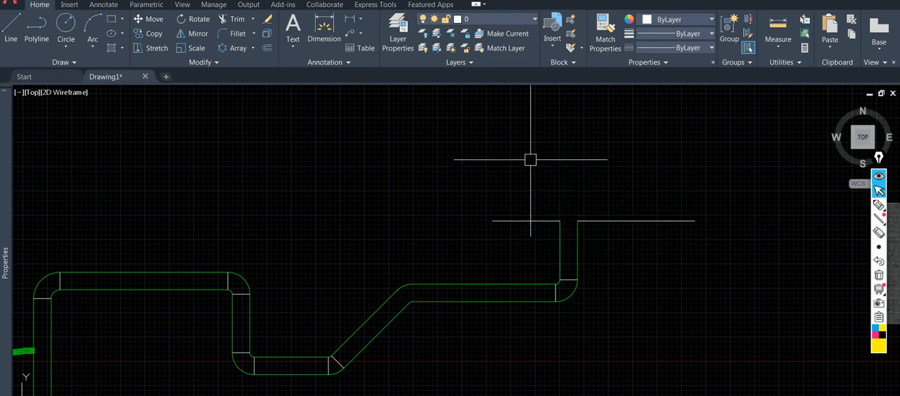
Offset the right branch line upward by 600 to form the wider branch.
key("Return")
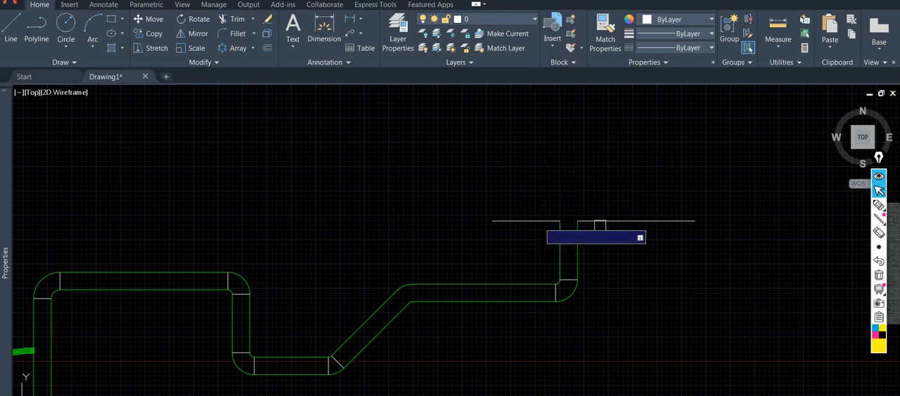
left_click(625, 221)
left_click(629, 149)
key("Return")
key("Return")
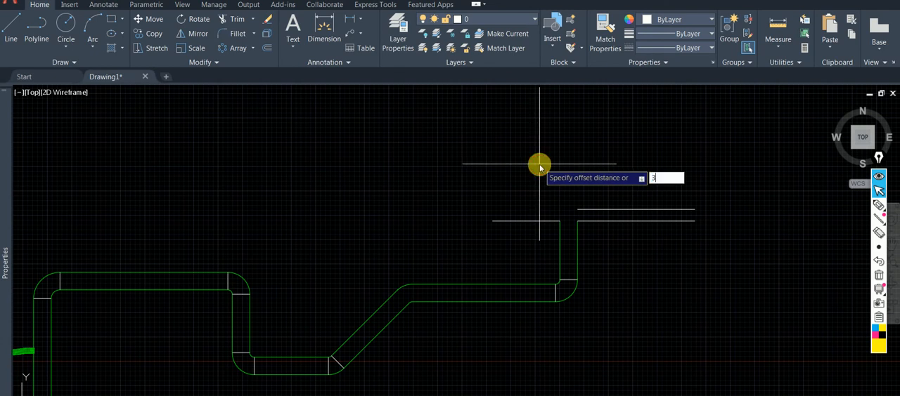
Offset the left branch line upward by 300 to form the narrower branch.
type("300")
key("Return")
left_click(534, 221)
left_click(560, 191)
scroll(562, 200, "up", 2)
scroll(572, 246, "up", 2)
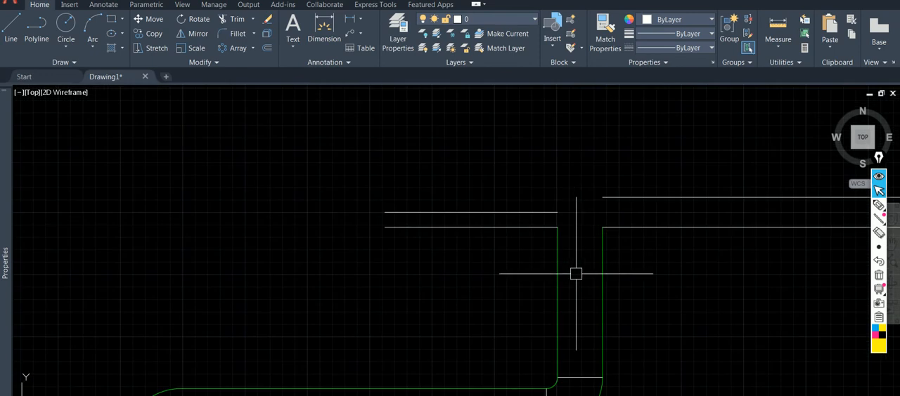
Fillet both corners between the vertical duct's edges and the lower branch lines with a radius of 225.
key("Return")
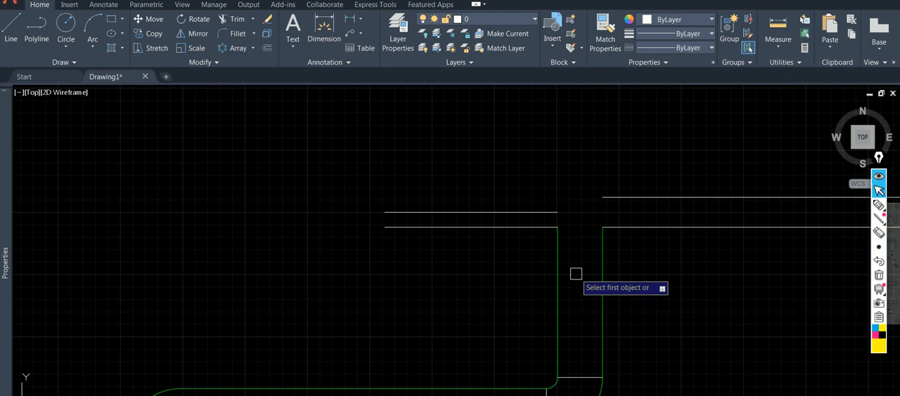
type("r")
key("Return")
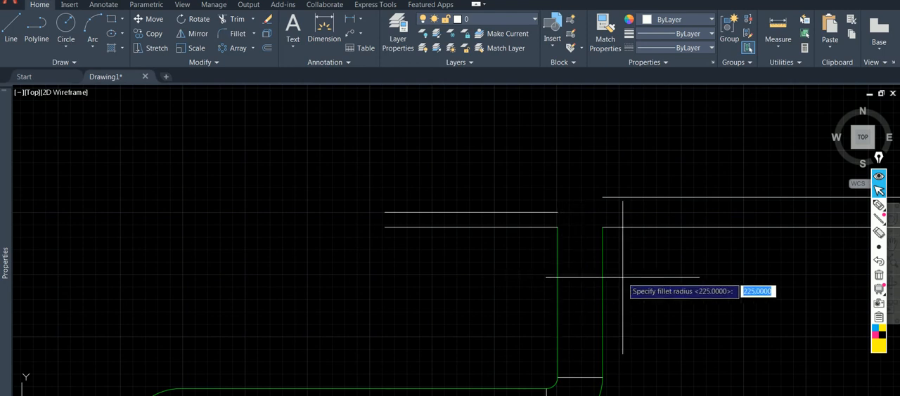
key("Return")
left_click(555, 248)
left_click(529, 227)
key("Return")
left_click(601, 253)
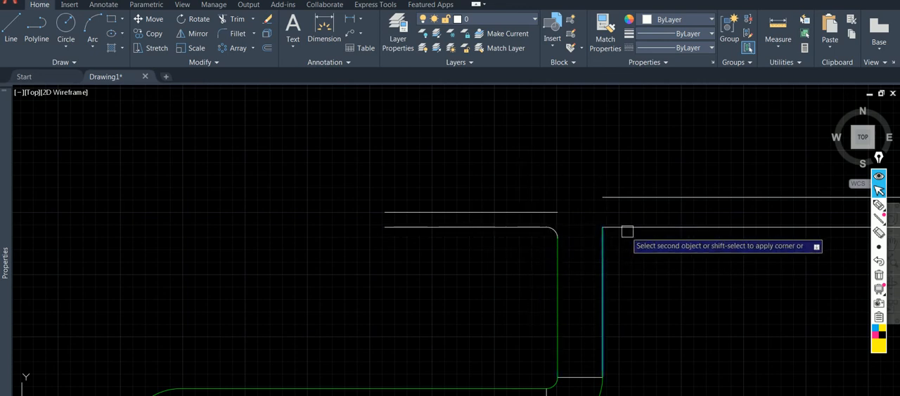
left_click(634, 227)
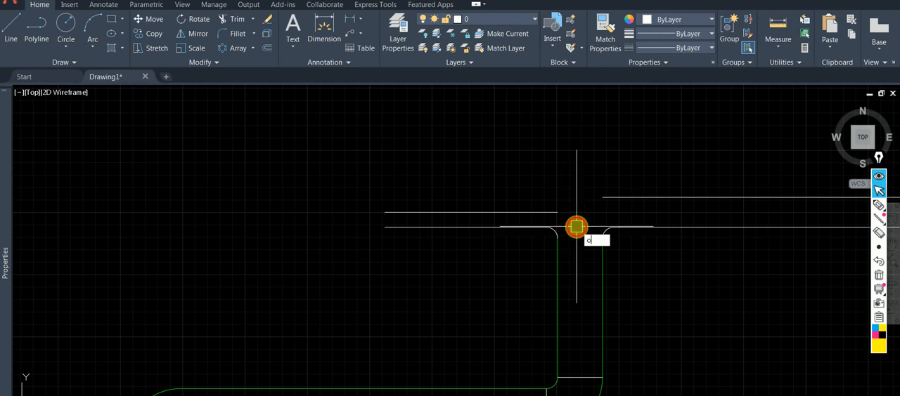
Offset the left corner arc outward by the branch width picked between the left branch's open ends.
key("Return")
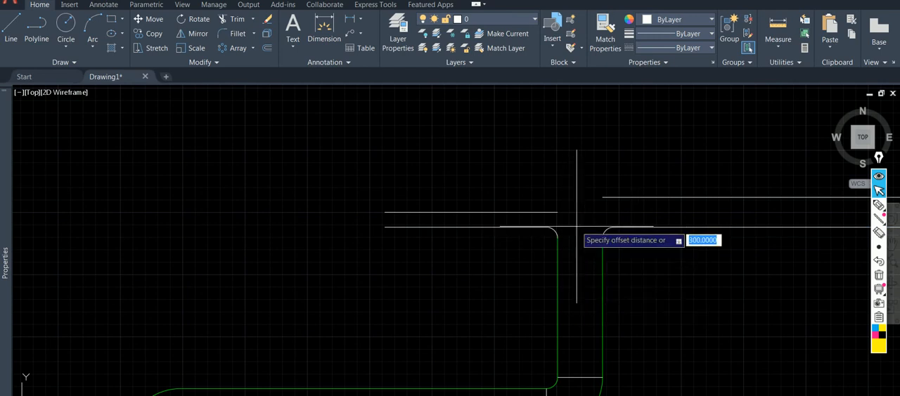
left_click(384, 226)
left_click(384, 211)
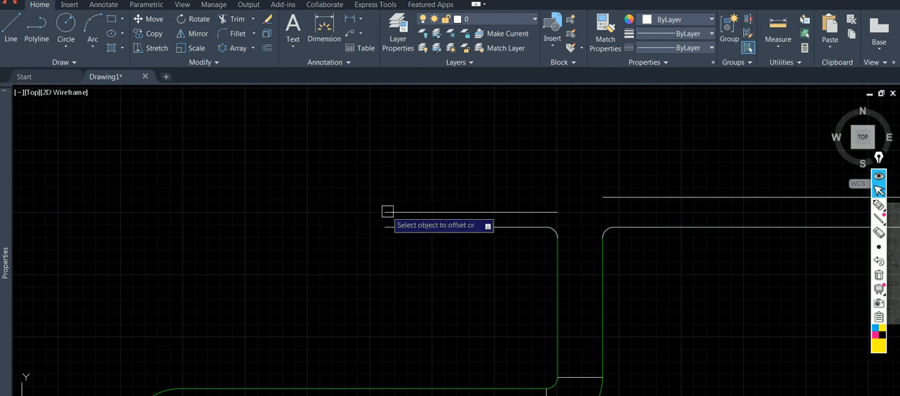
left_click(554, 223)
left_click(586, 219)
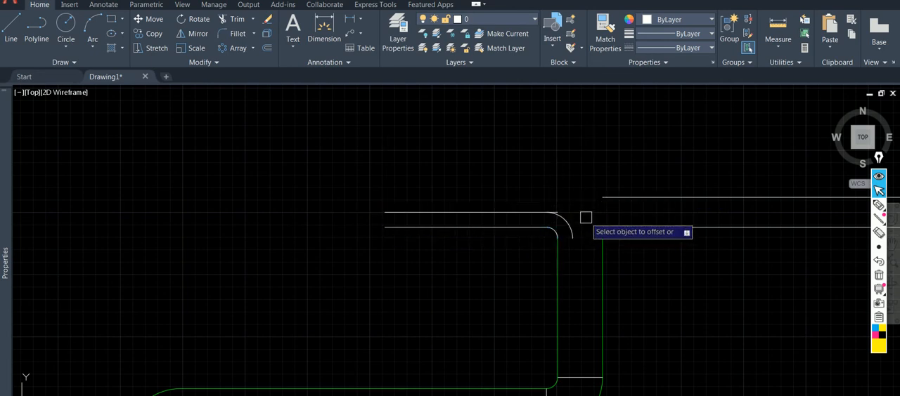
key("Return")
key("Return")
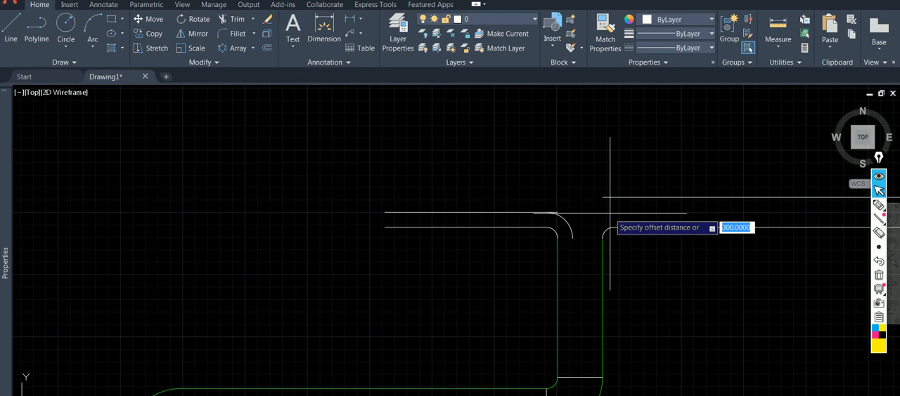
left_click(613, 227)
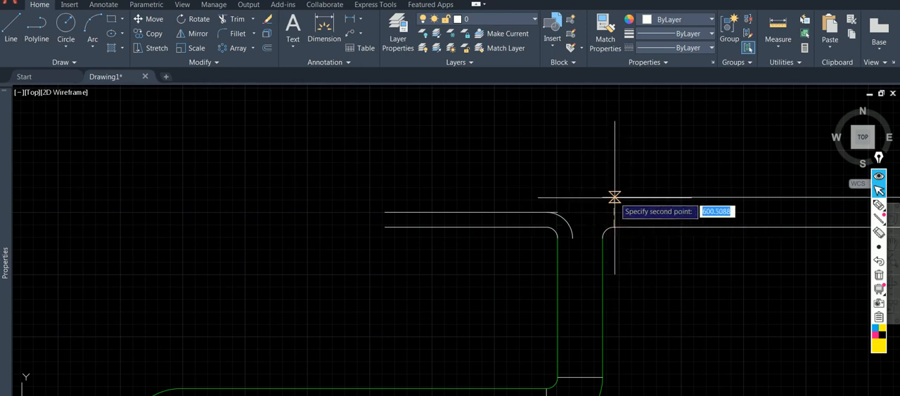
key("Escape")
Offset the right corner arc outward by the branch width picked between the right branch's open ends.
middle_click_drag(628, 213, 452, 211)
key("Return")
left_click(724, 226)
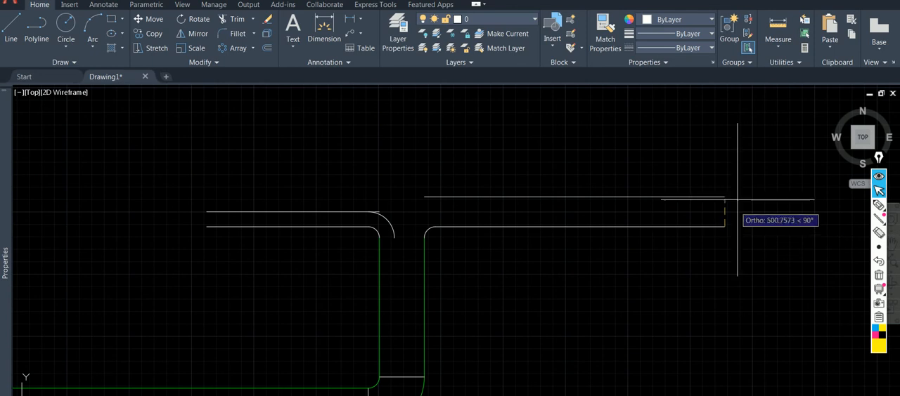
left_click(724, 197)
left_click(427, 228)
left_click(412, 173)
scroll(399, 199, "up", 3)
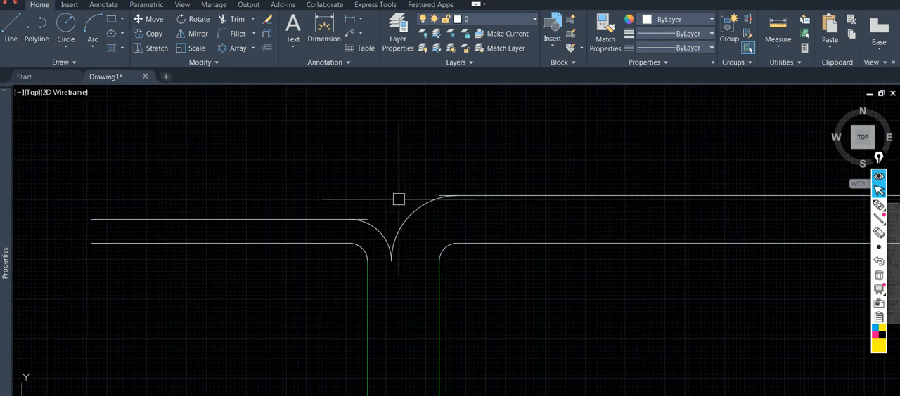
Trim the stubs of both branches' upper lines that overrun the tee's outer arcs.
type("tr")
key("space")
scroll(369, 190, "up", 4)
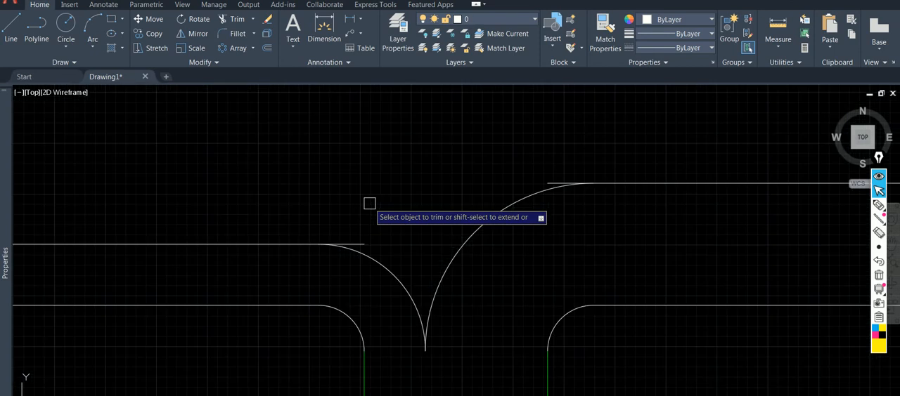
left_click(365, 242)
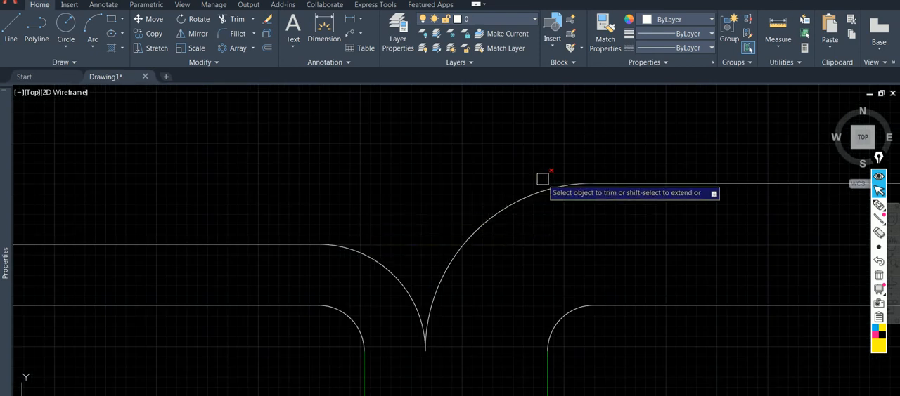
Draw a horizontal joint line across the top of the vertical duct at the base of the tee.
scroll(527, 186, "down", 2)
scroll(502, 293, "down", 3)
middle_click_drag(502, 293, 507, 261)
type("l")
key("Return")
left_click(474, 262)
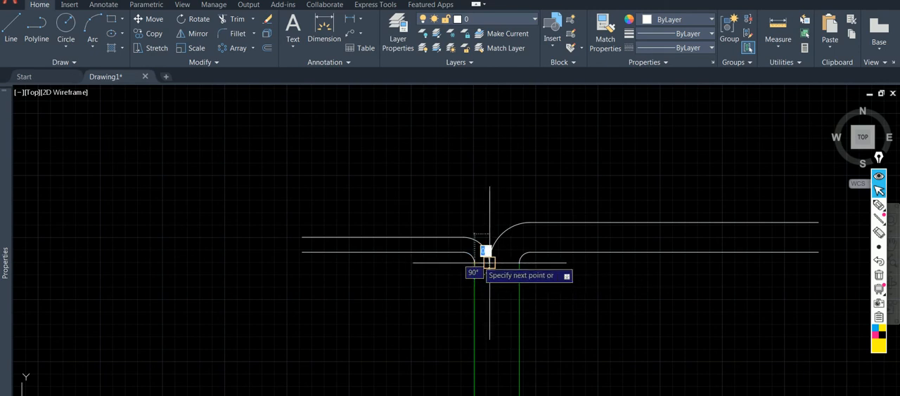
left_click(525, 262)
key("Return")
Match the properties of the tee's branch lines, corner arcs and joint line to the green vertical duct edge.
scroll(519, 266, "down", 2)
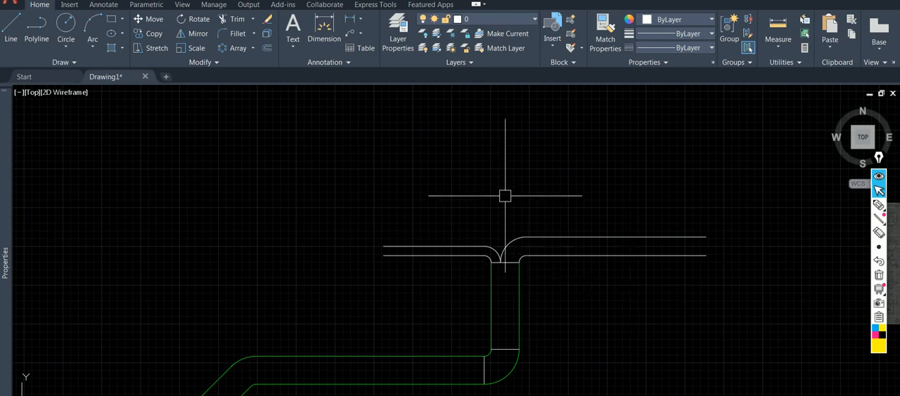
middle_click_drag(549, 281, 545, 272)
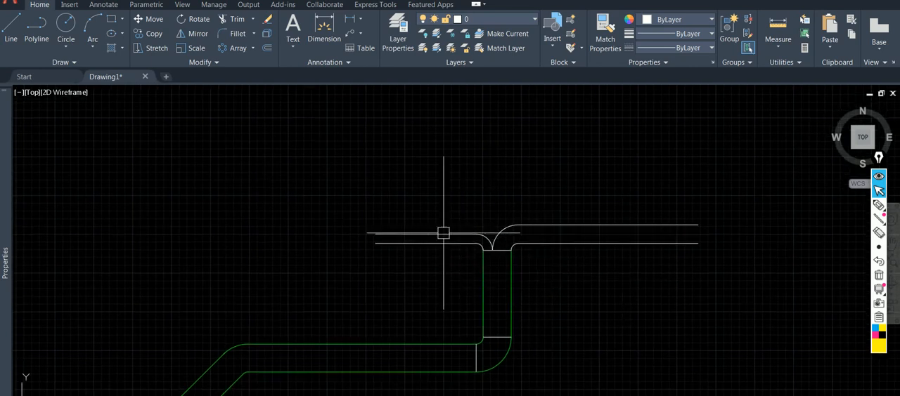
left_click(533, 307)
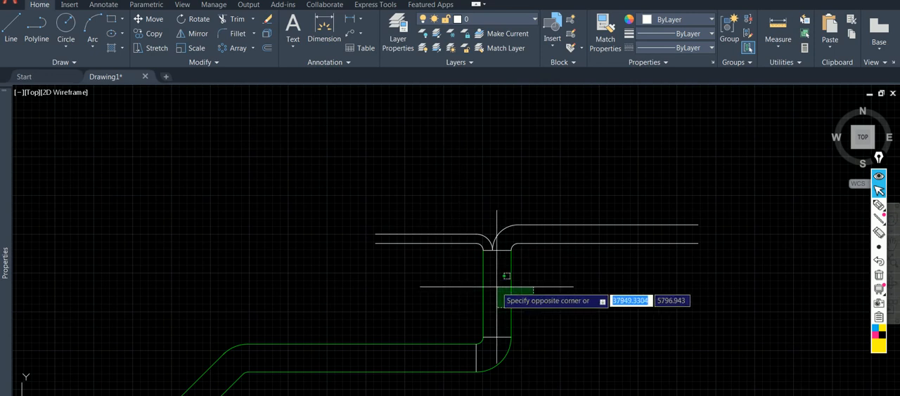
left_click(498, 287)
left_click(605, 39)
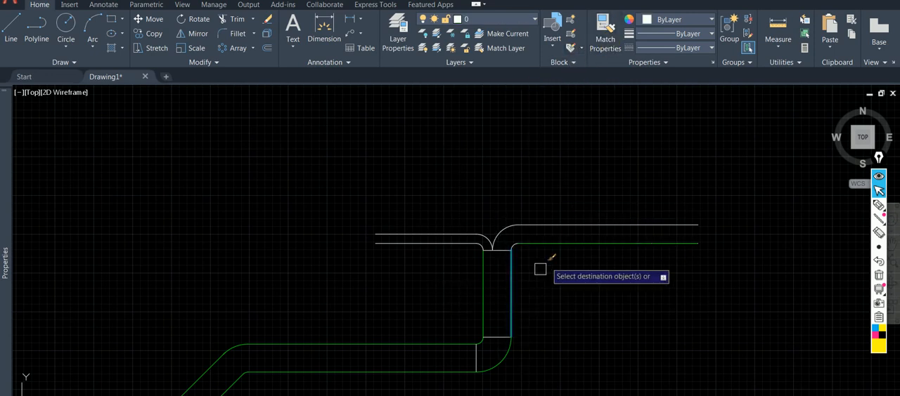
left_click(621, 261)
left_click(578, 214)
left_click(512, 185)
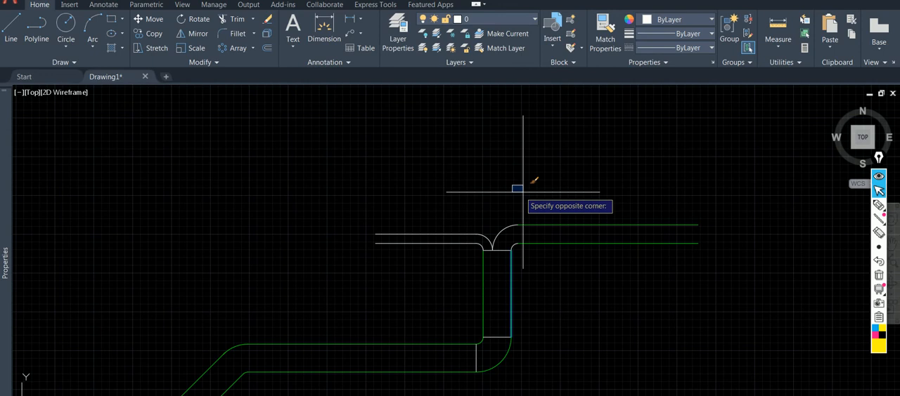
left_click(386, 253)
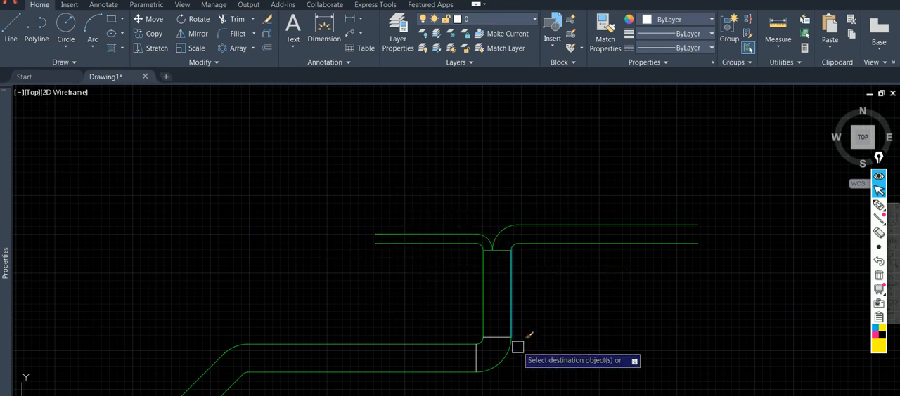
Match the properties of the right elbow's two joint lines to the green vertical duct edge.
middle_click_drag(588, 394, 621, 354)
left_click(582, 300)
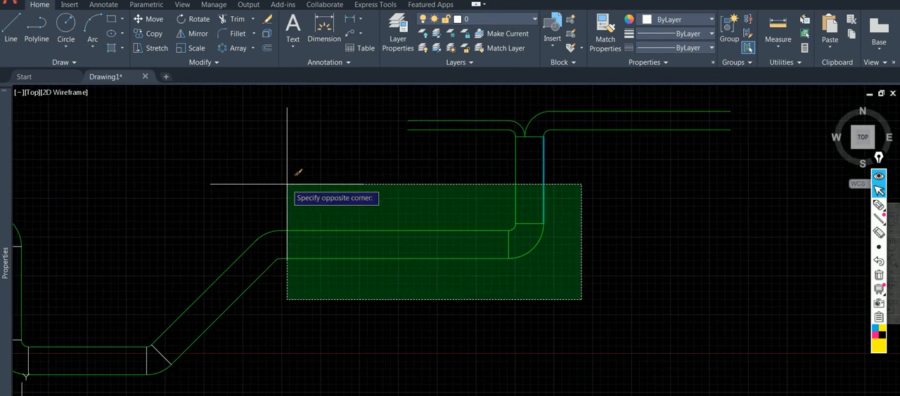
left_click(345, 183)
scroll(425, 187, "down", 5)
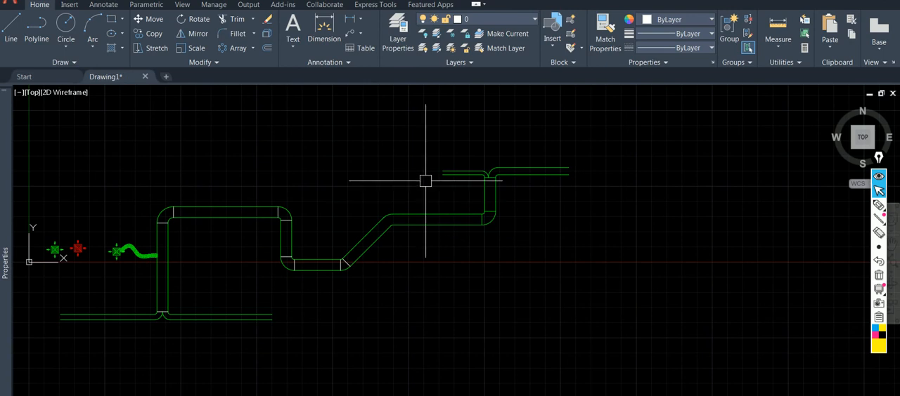
scroll(430, 186, "up", 2)
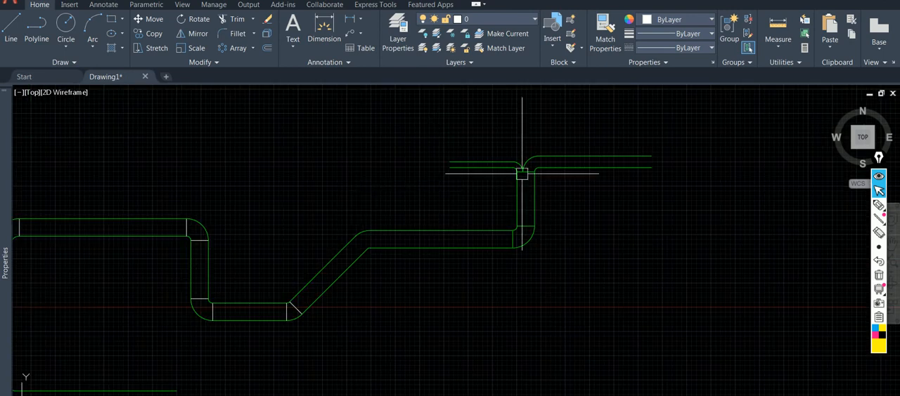